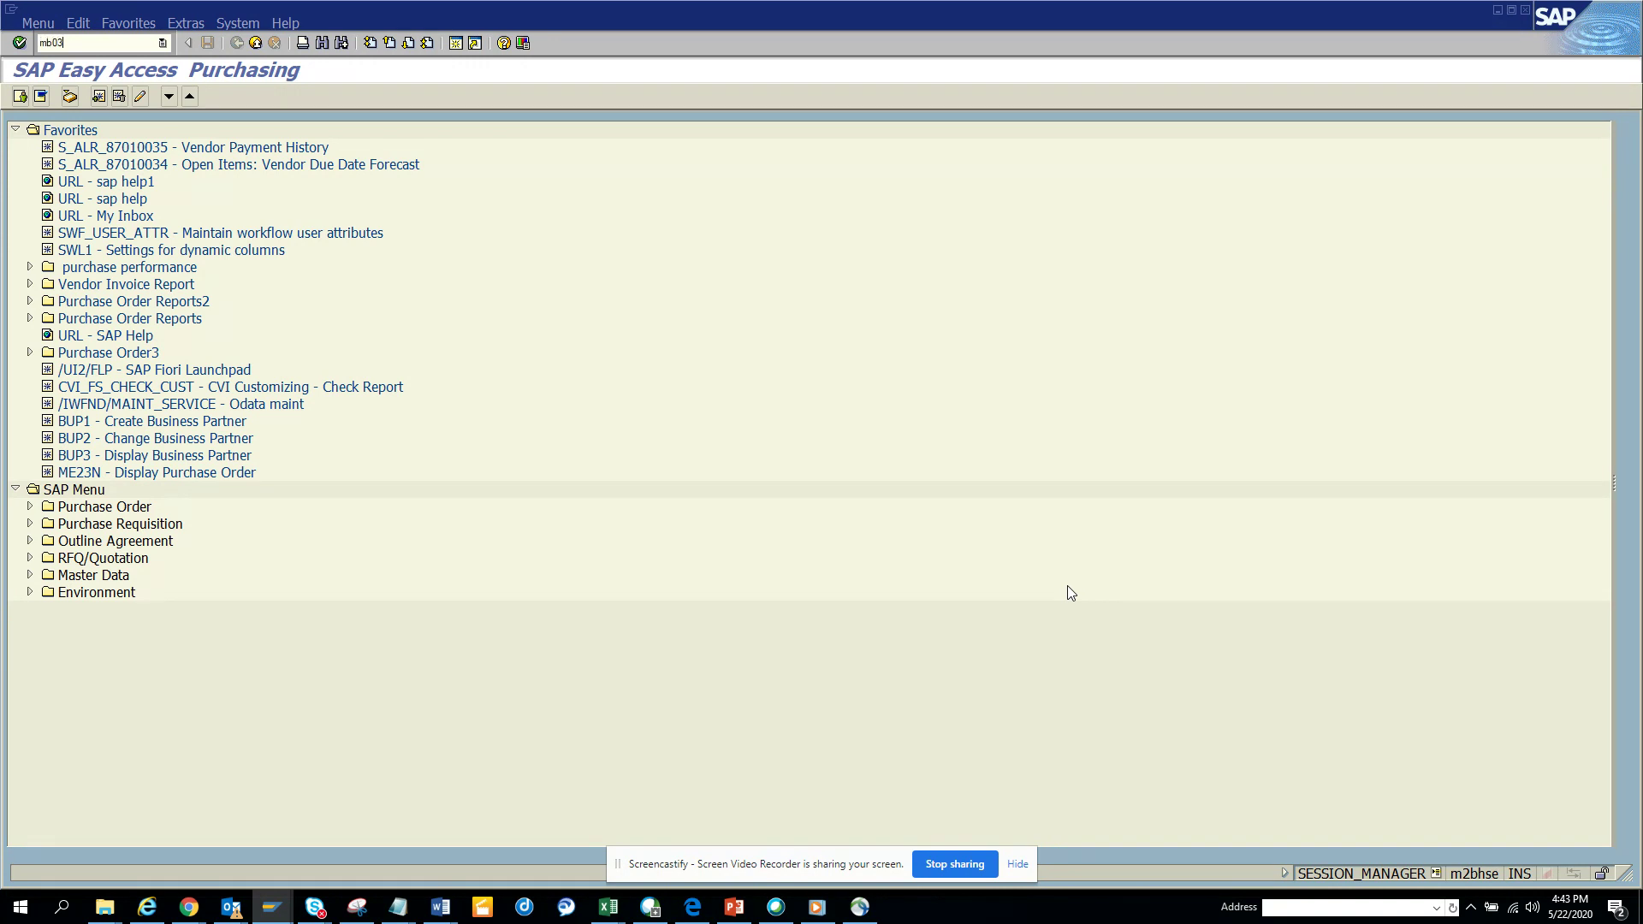
# Step: Try MB03, exit its obsolete-transaction popup, and launch MIGO instead
pyautogui.press('Return')
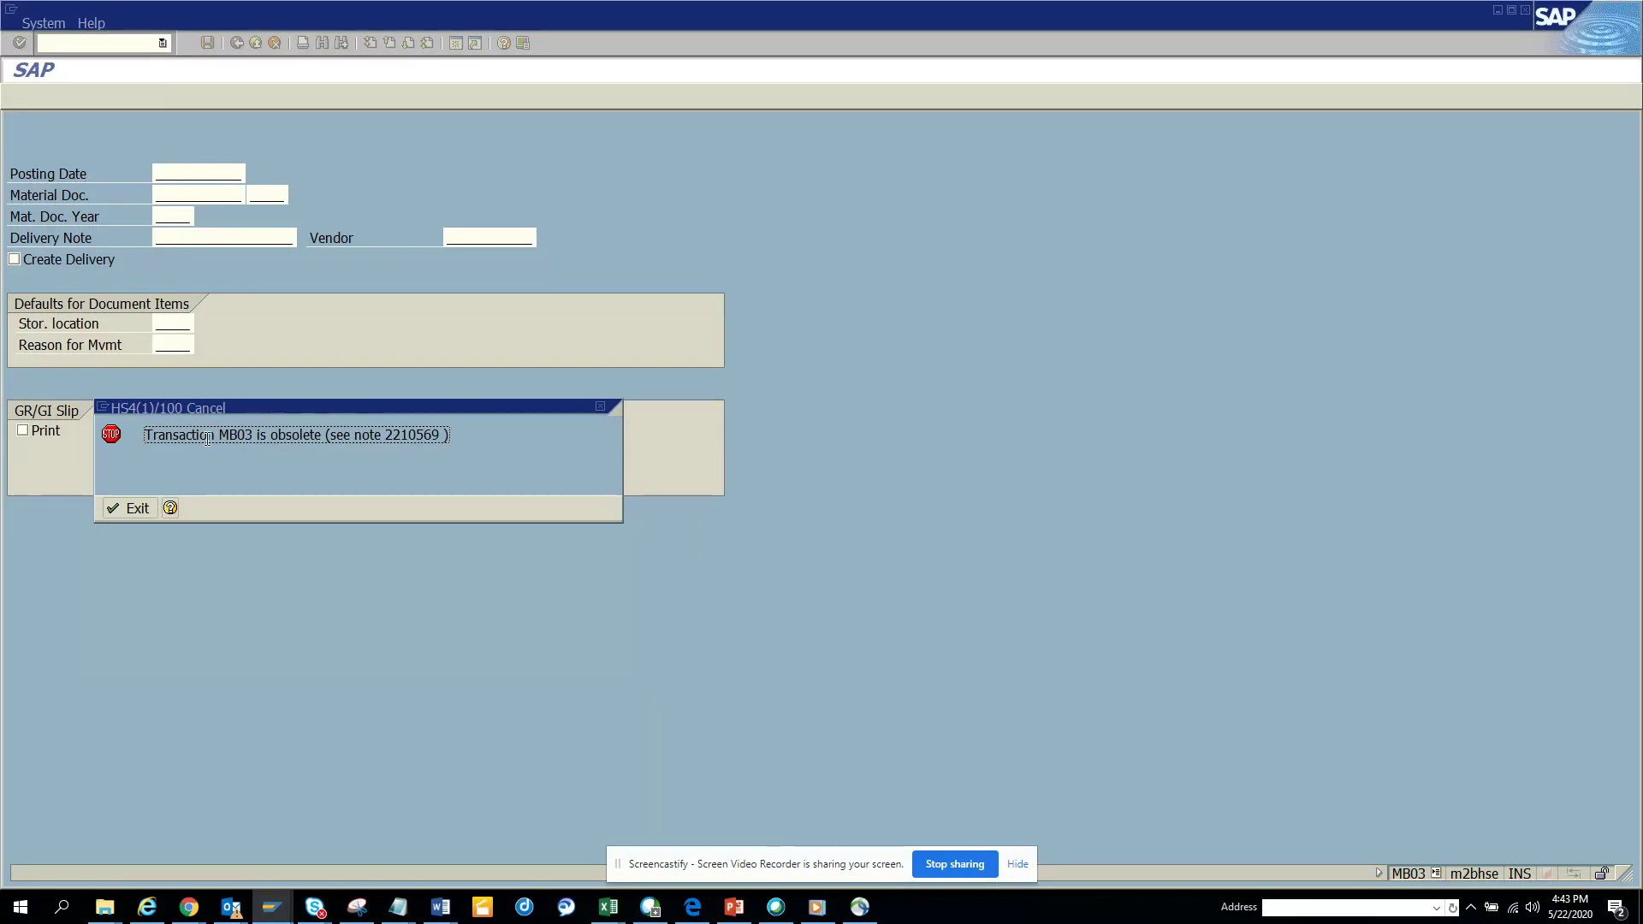
pyautogui.click(123, 508)
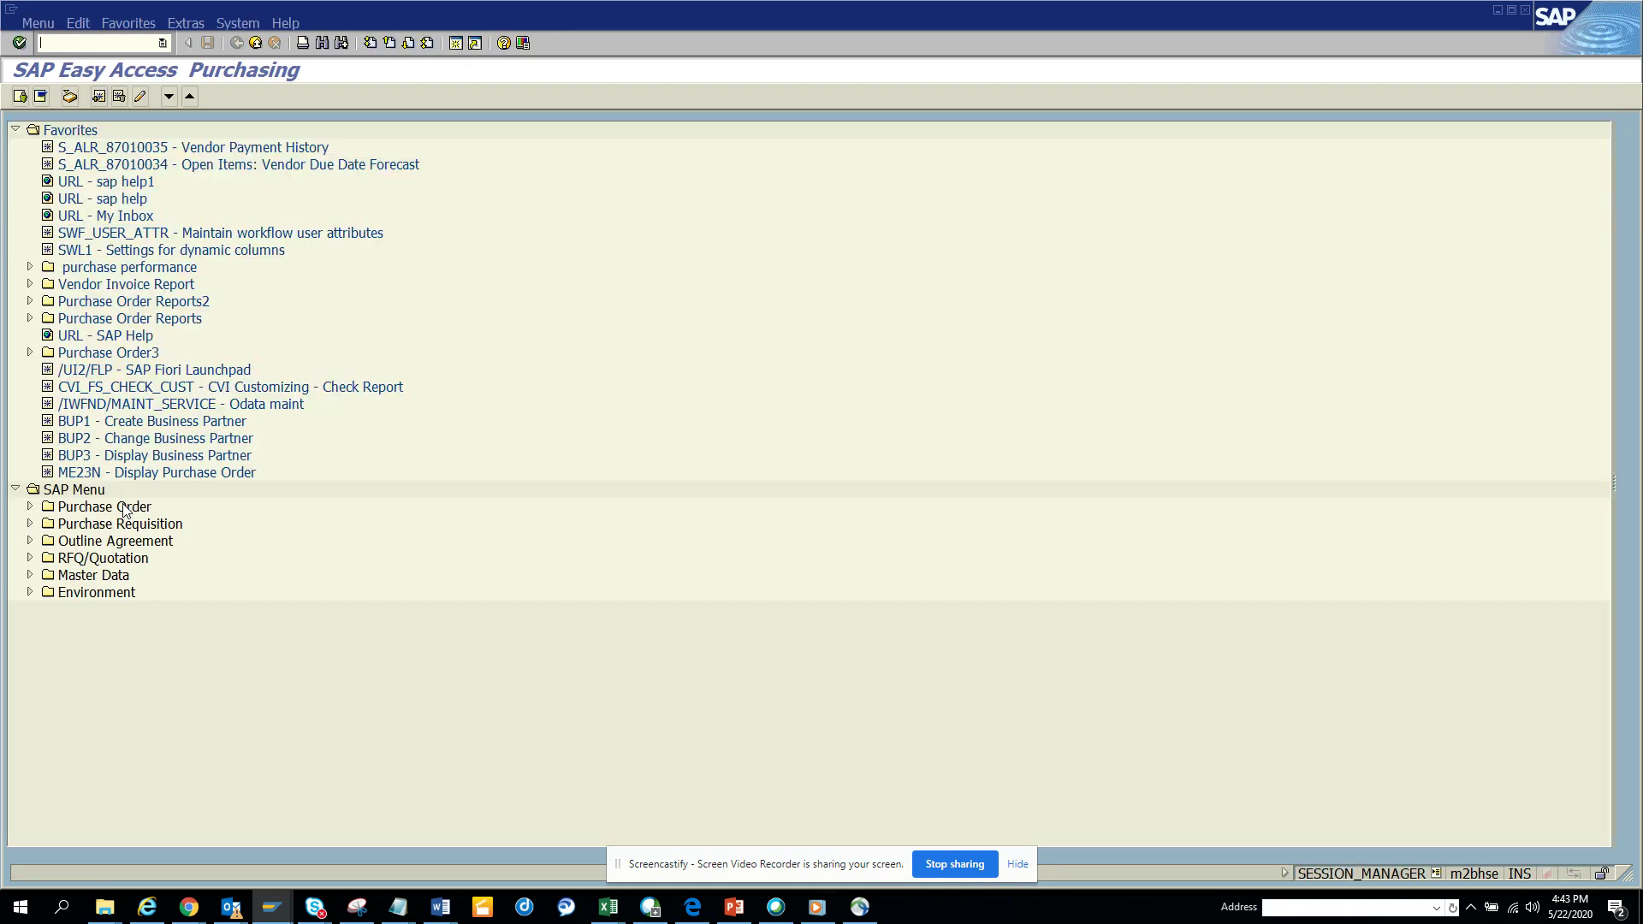
pyautogui.write('migo')
pyautogui.press('Return')
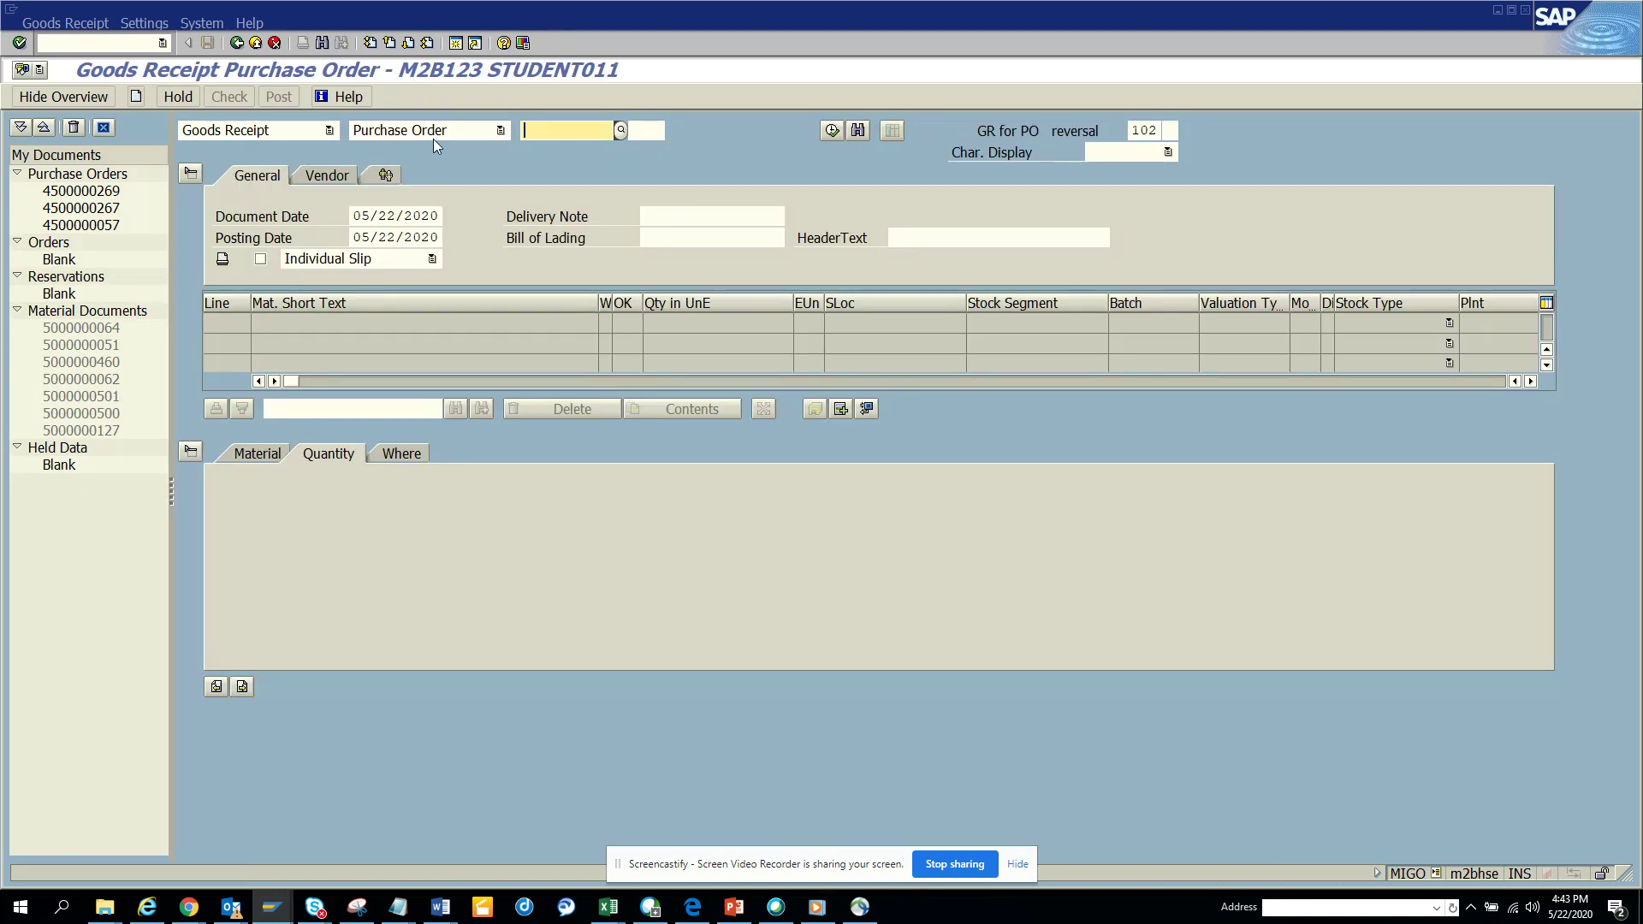
pyautogui.click(330, 132)
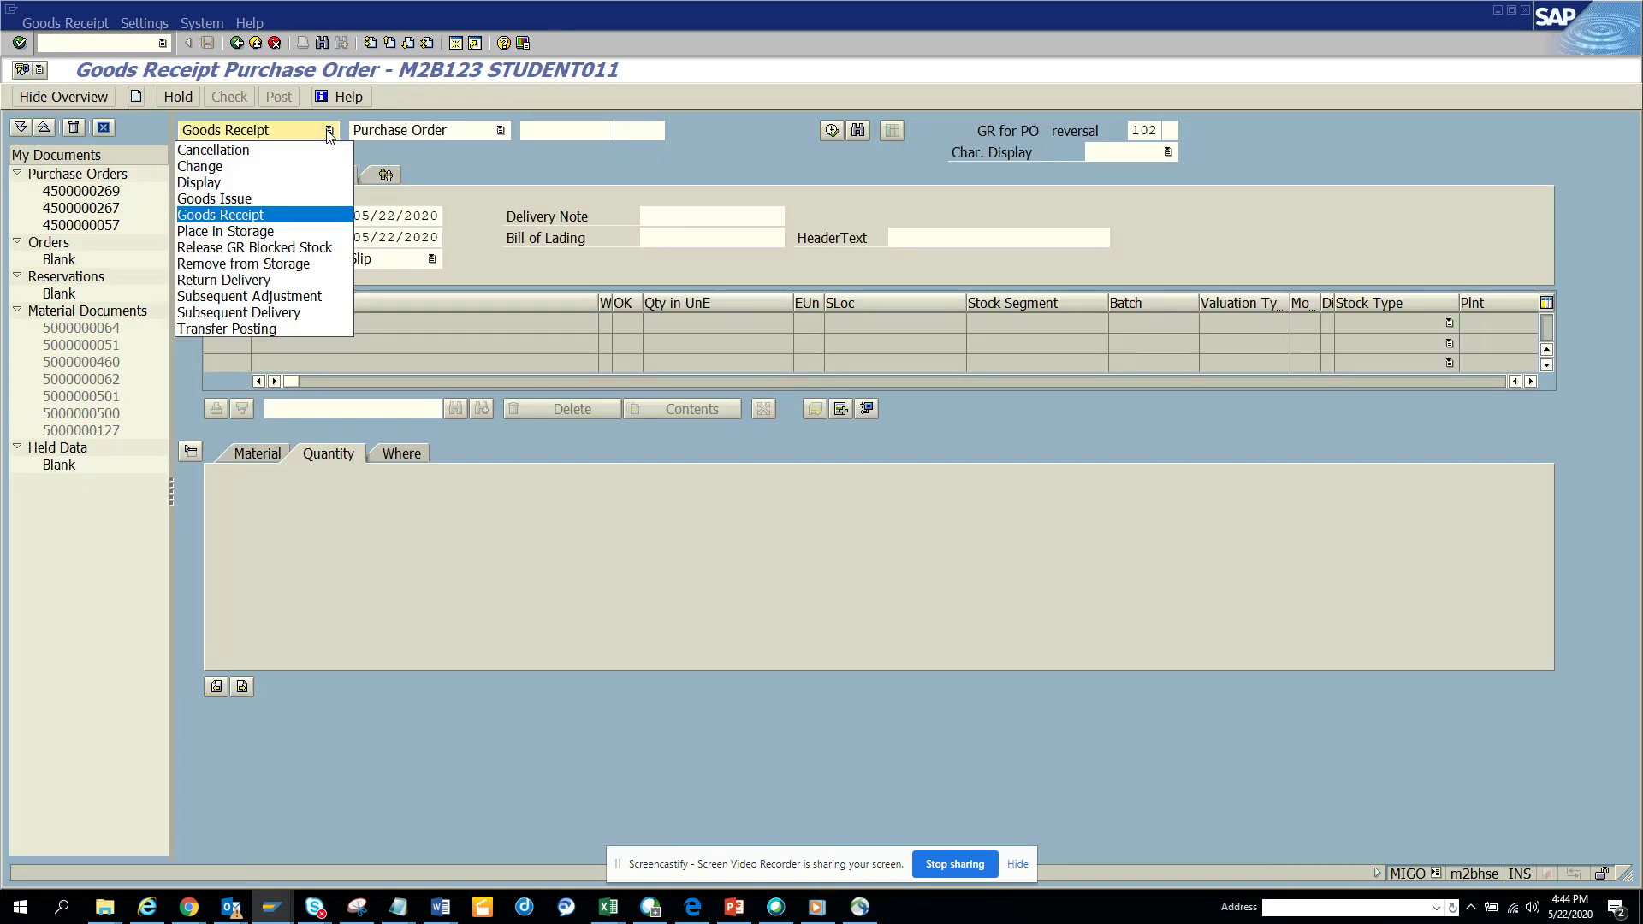
pyautogui.click(240, 185)
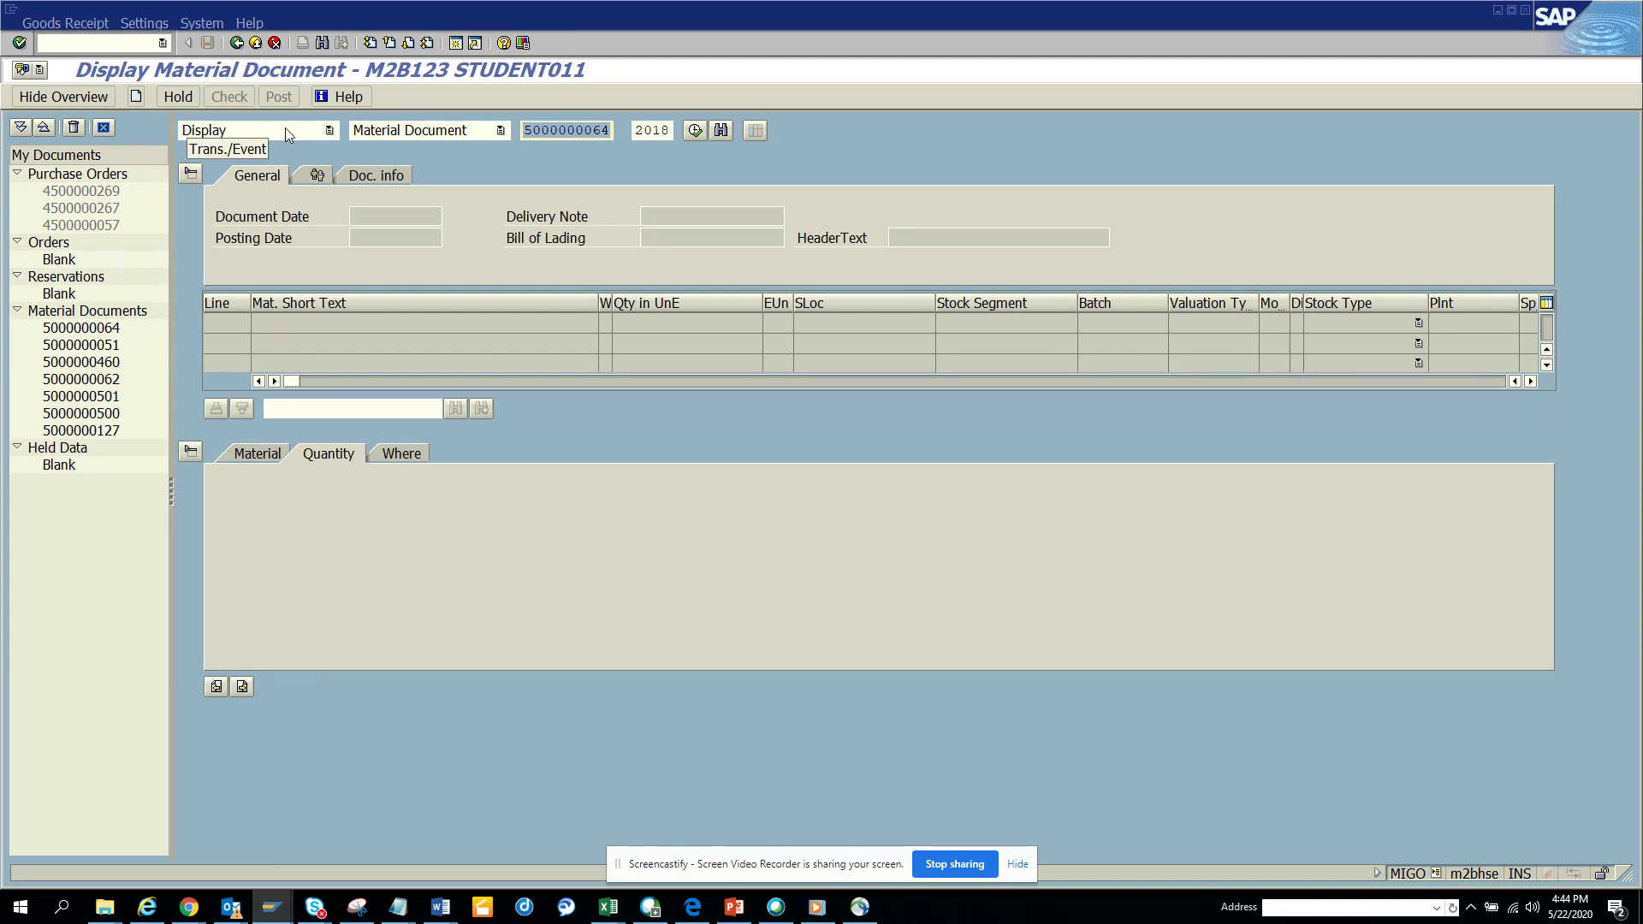
pyautogui.click(328, 131)
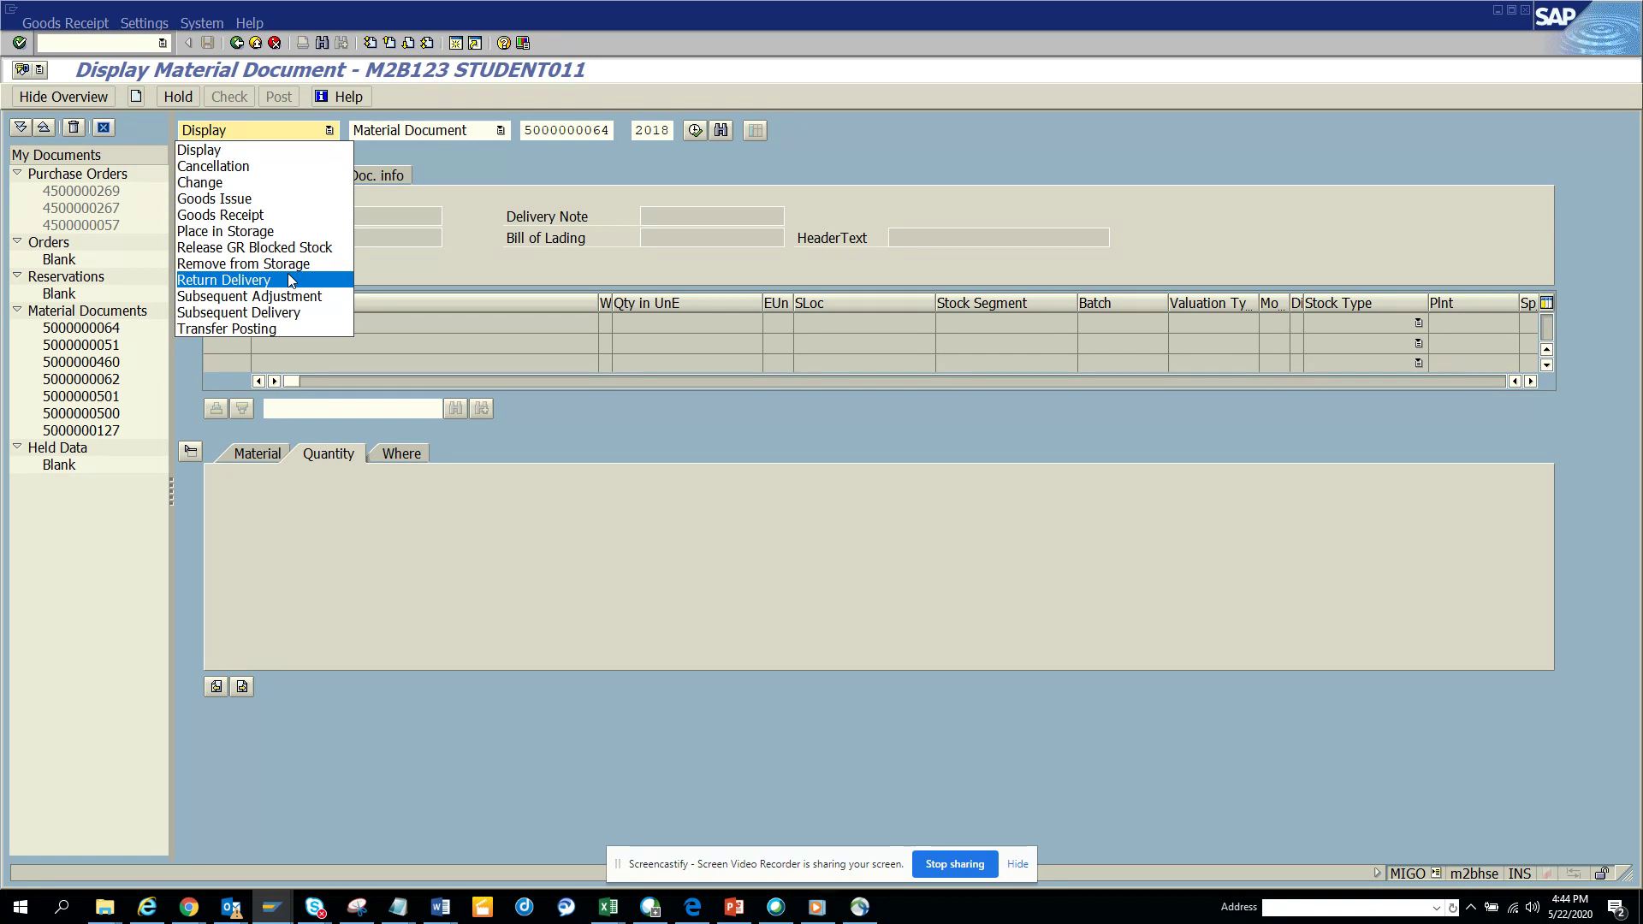
pyautogui.click(319, 219)
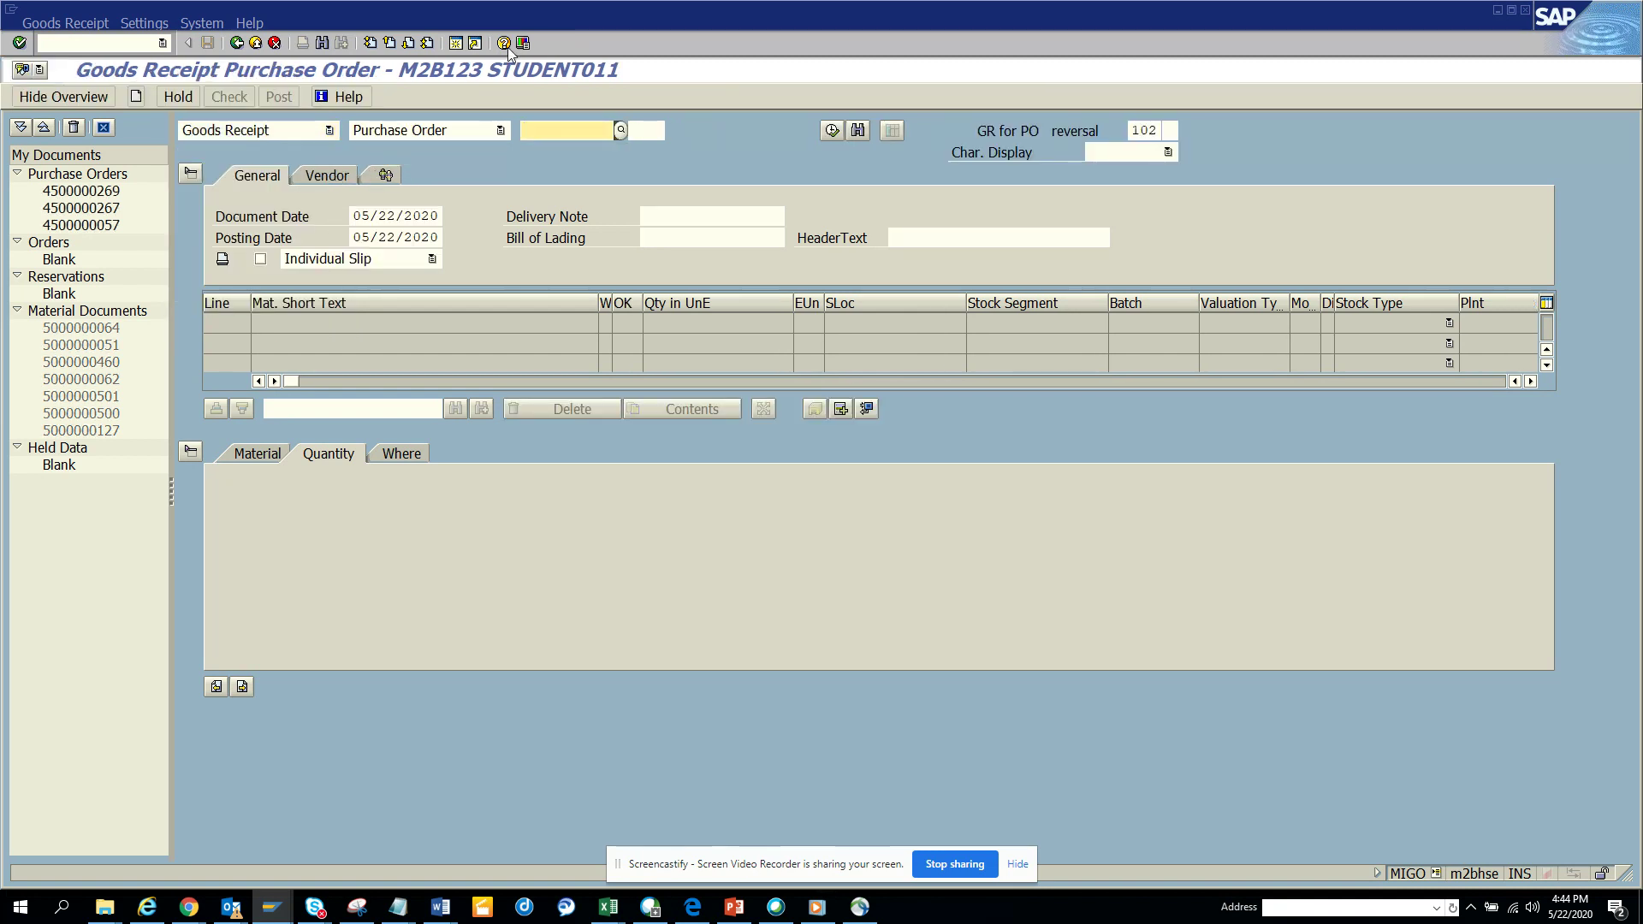
# Step: In a new session window, start MB51 to get the Material Document List selection with plant 1710
pyautogui.click(456, 44)
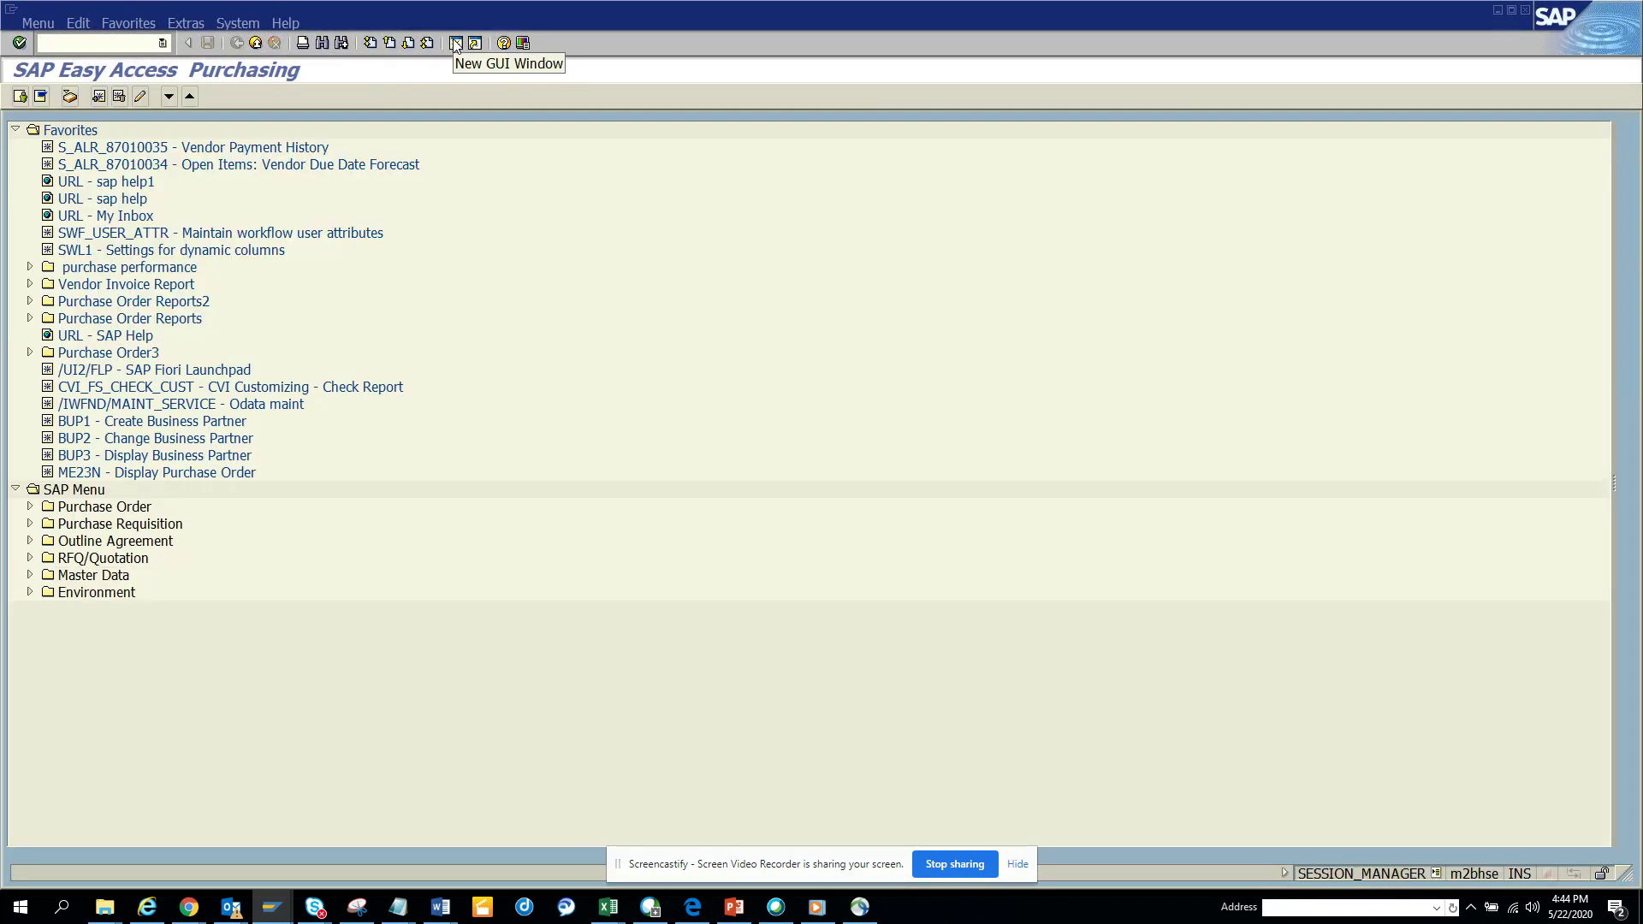
pyautogui.write('mb51')
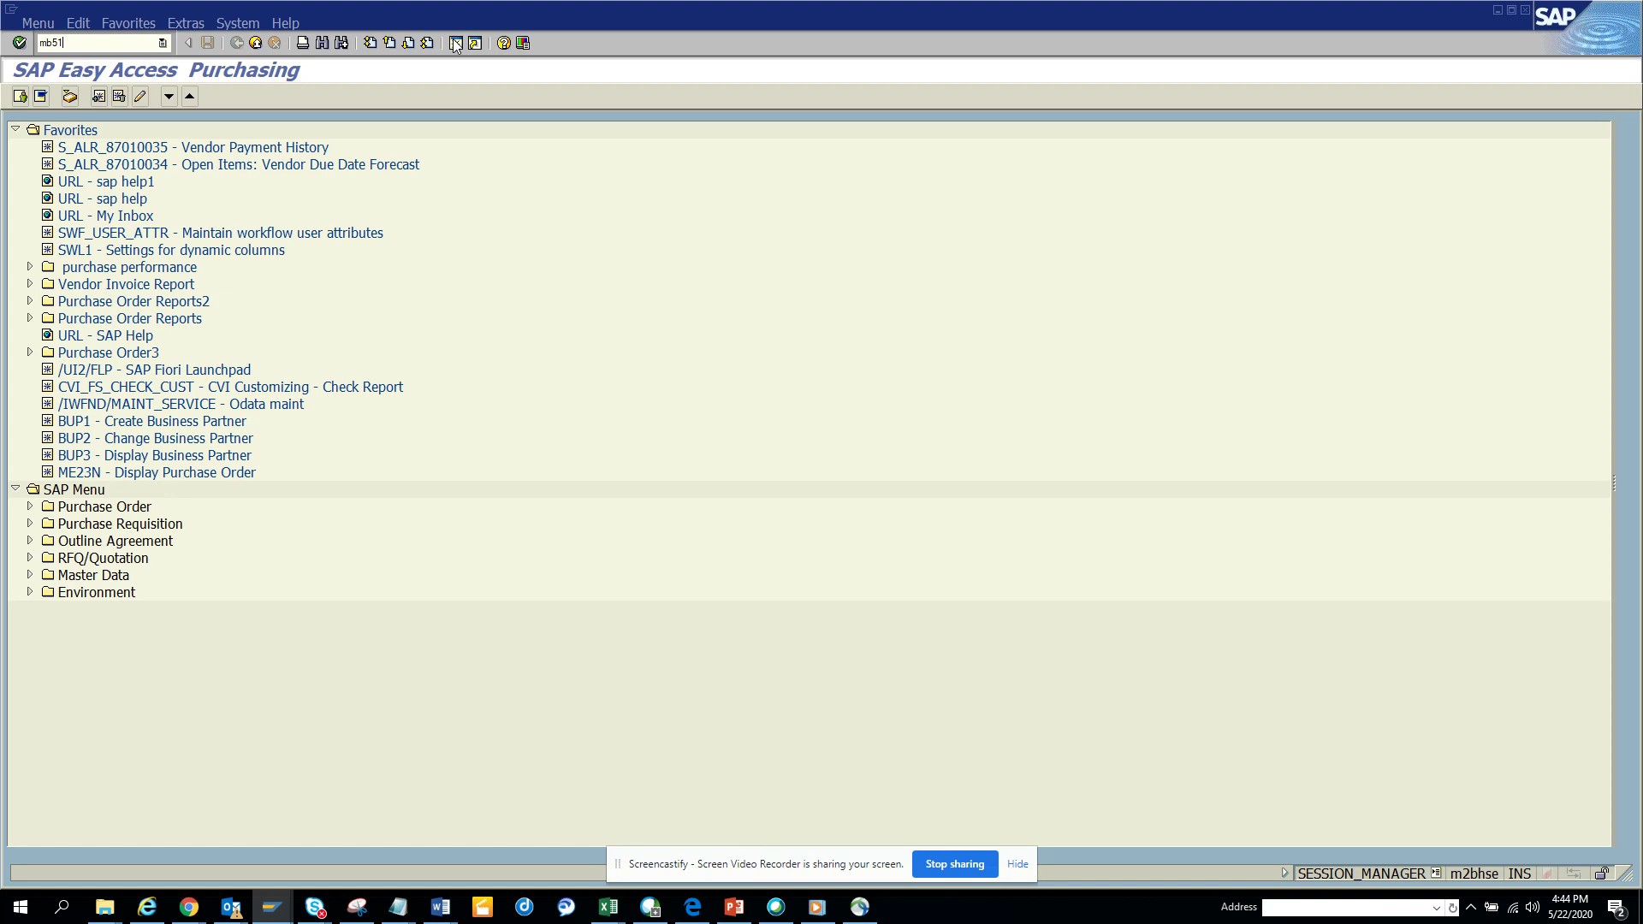
pyautogui.press('Return')
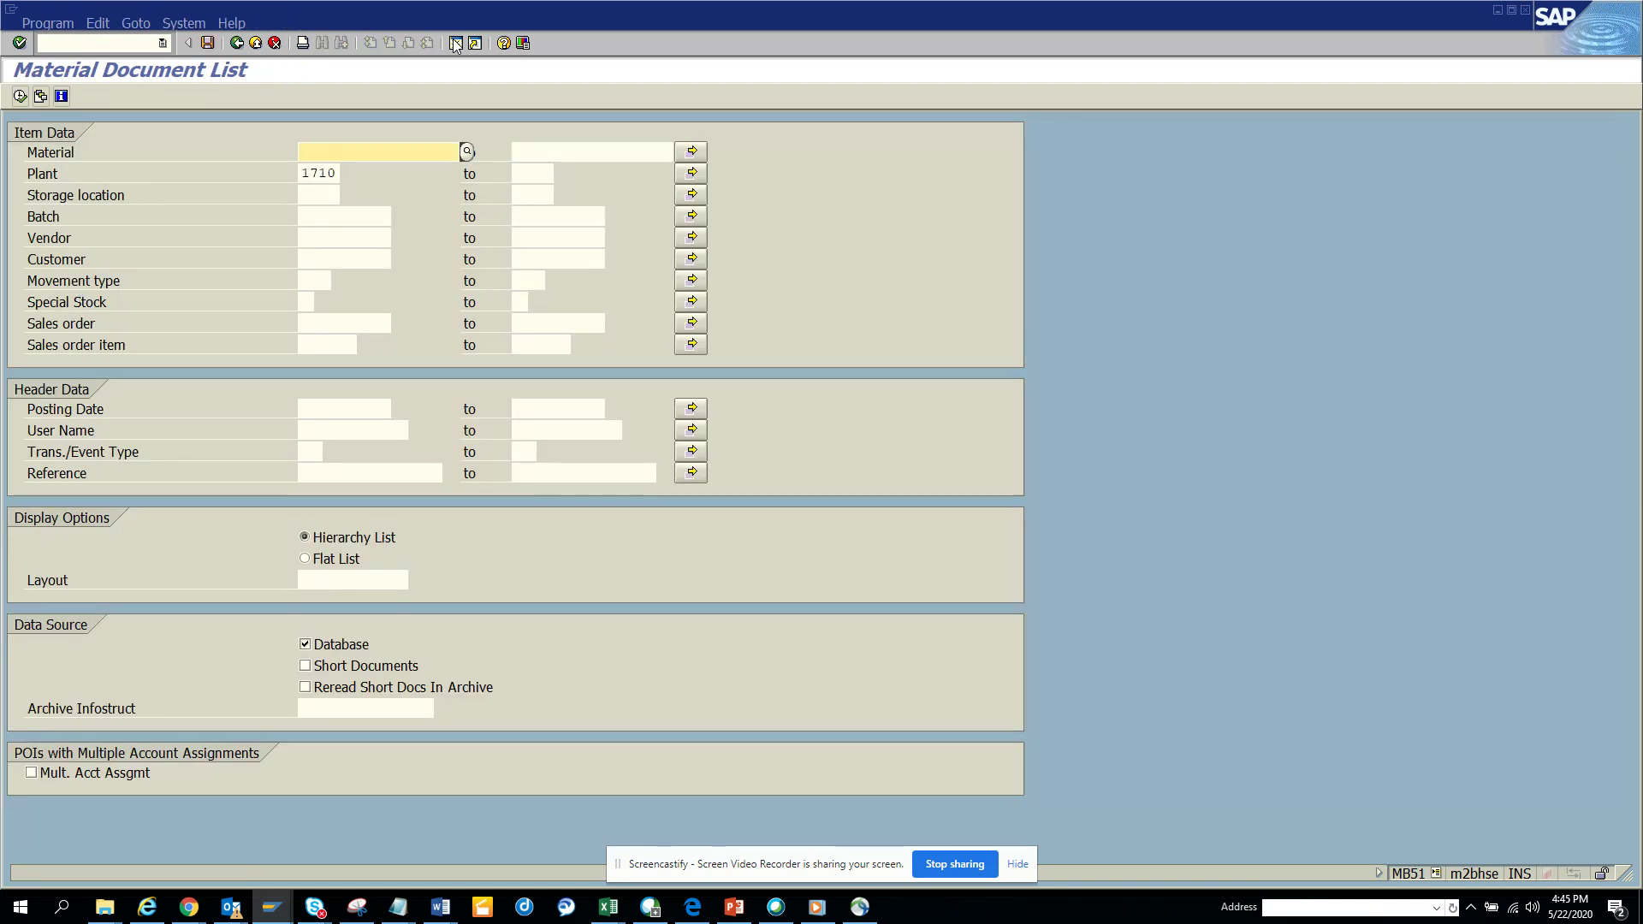
pyautogui.click(362, 429)
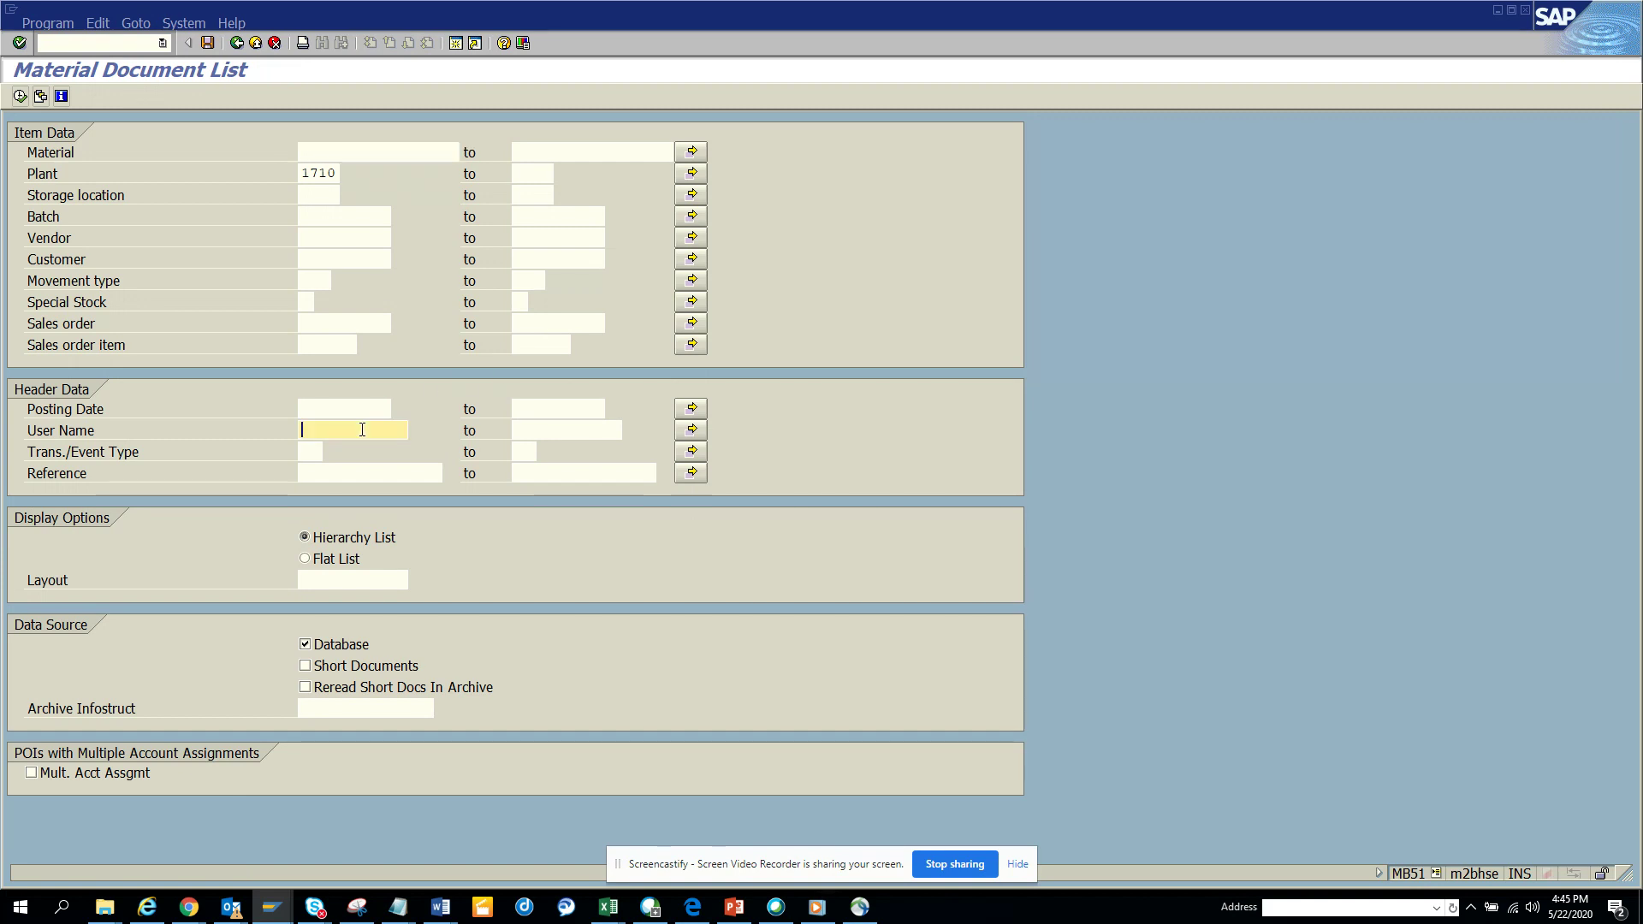
pyautogui.click(19, 96)
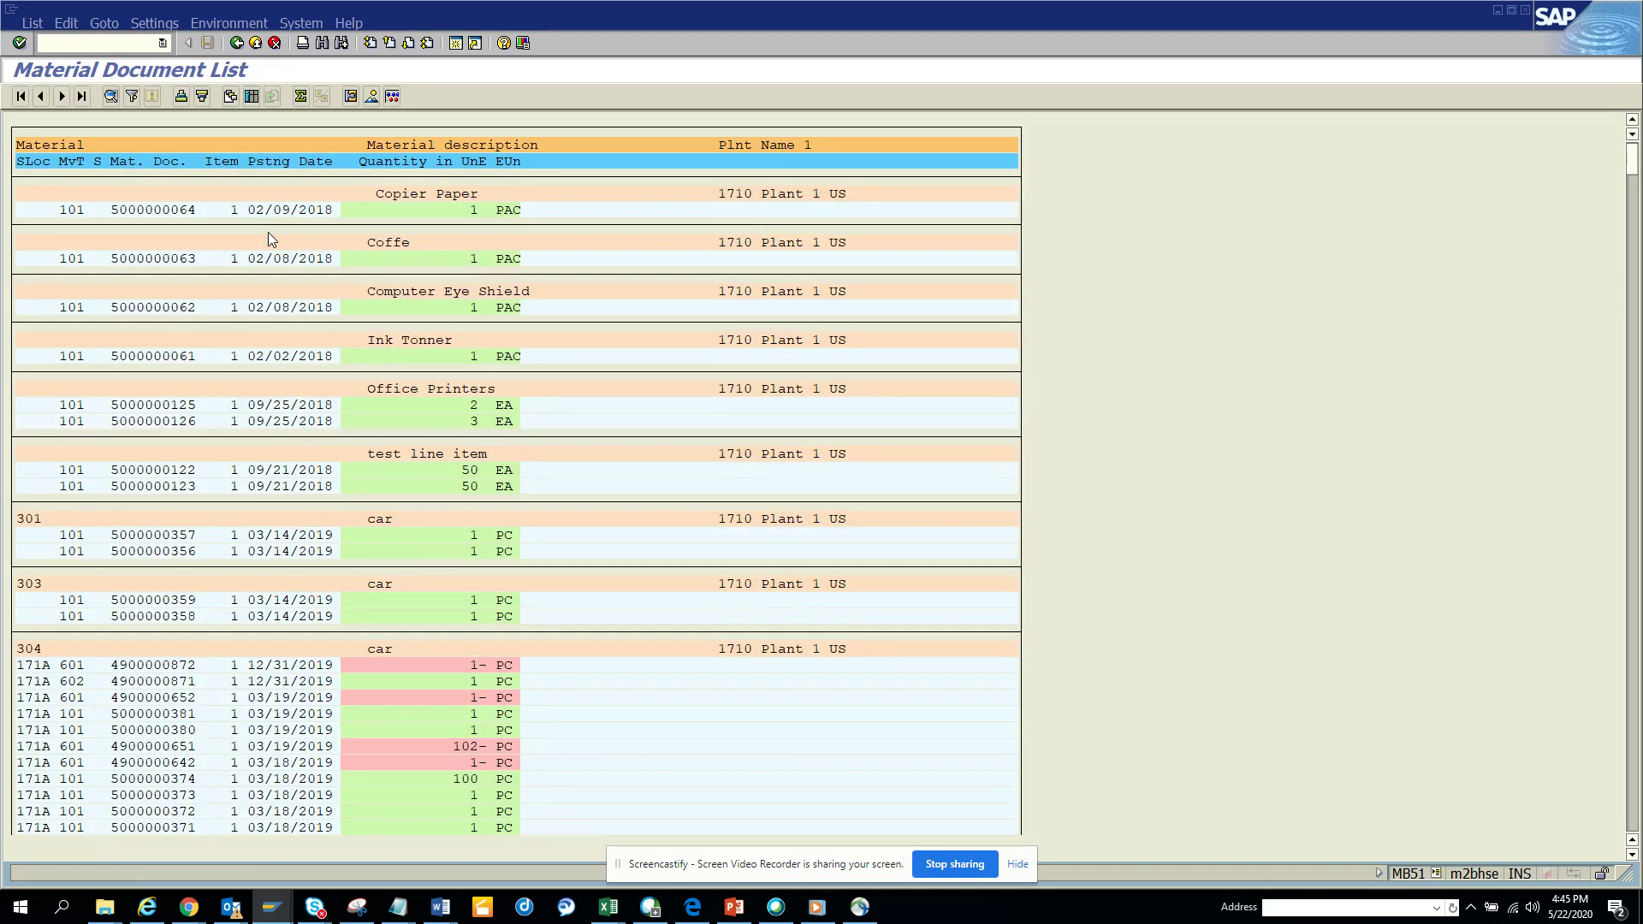
pyautogui.doubleClick(169, 211)
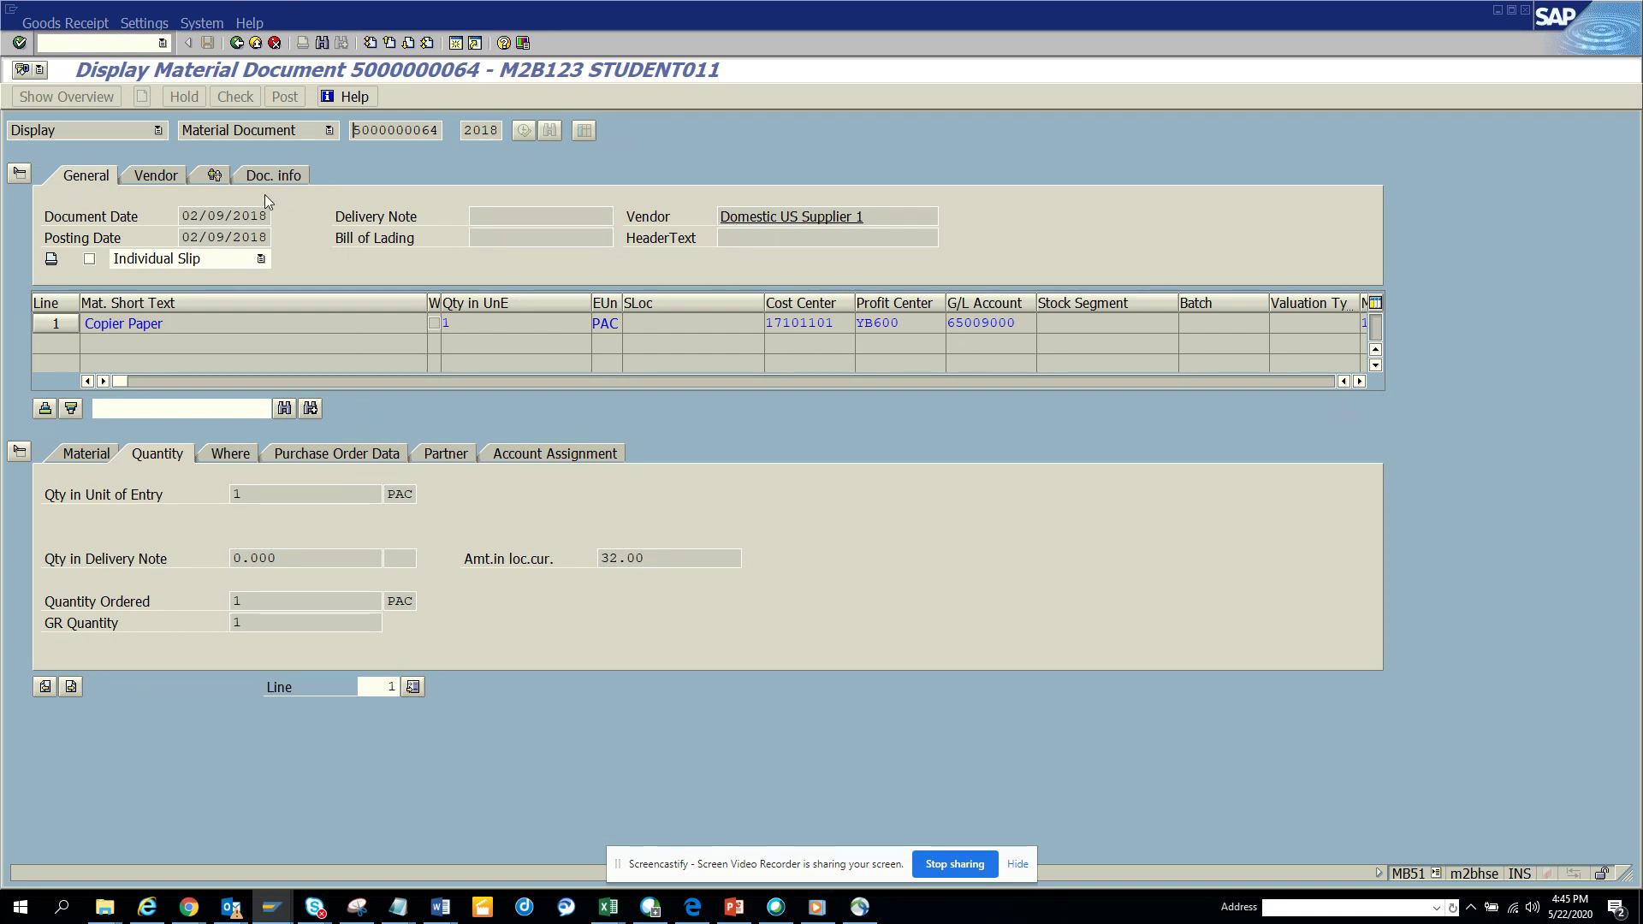
pyautogui.click(215, 176)
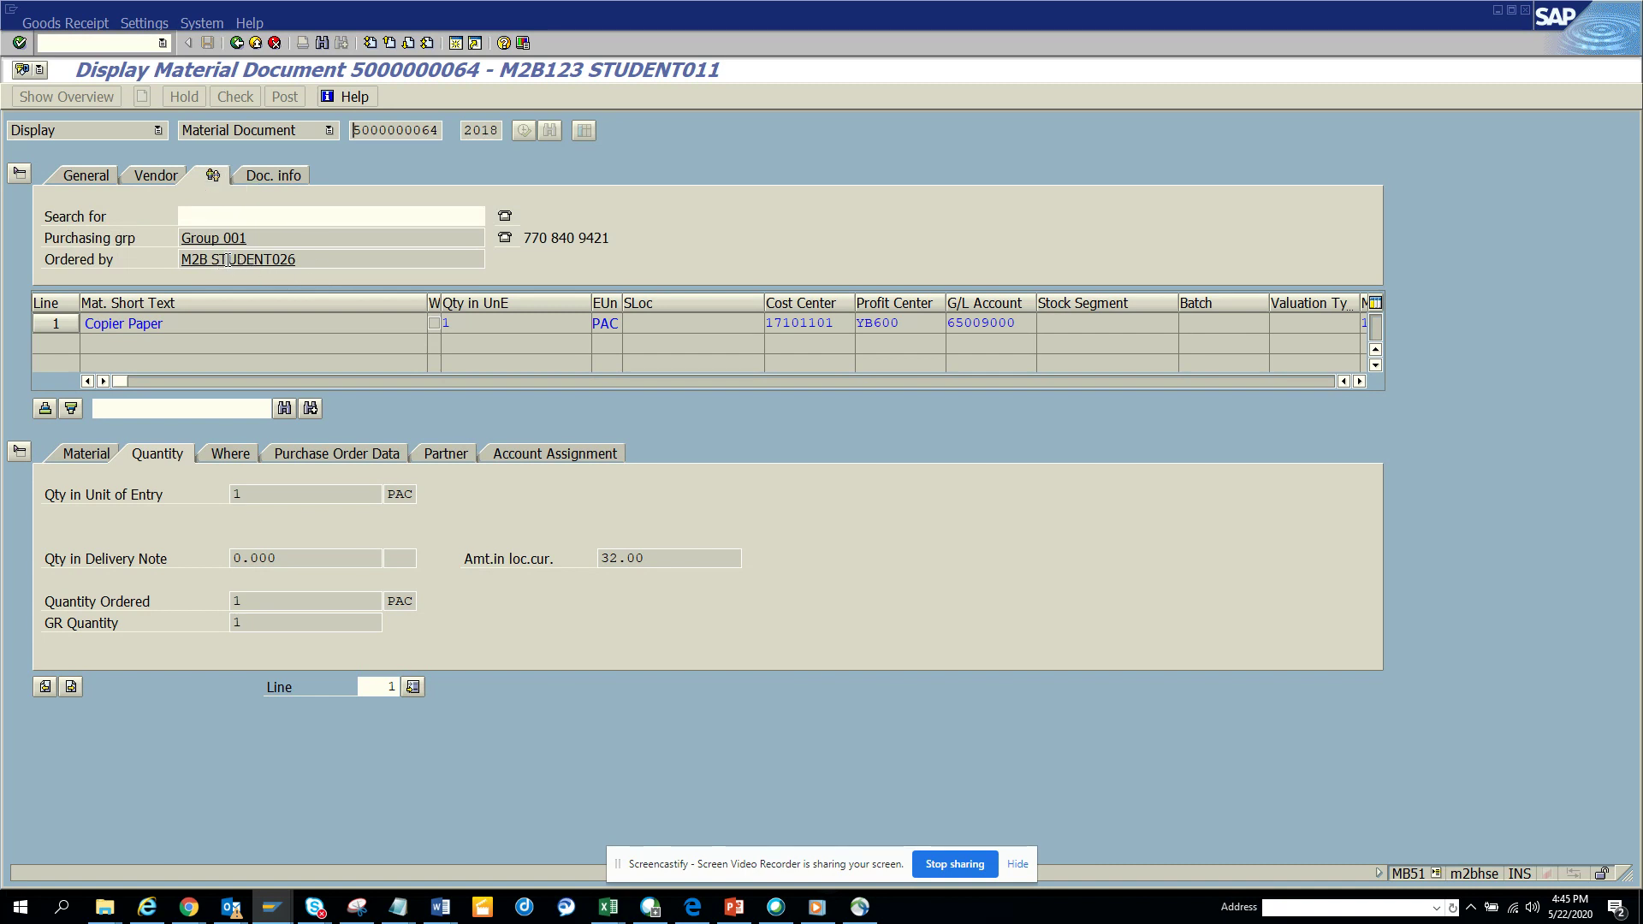
pyautogui.click(336, 455)
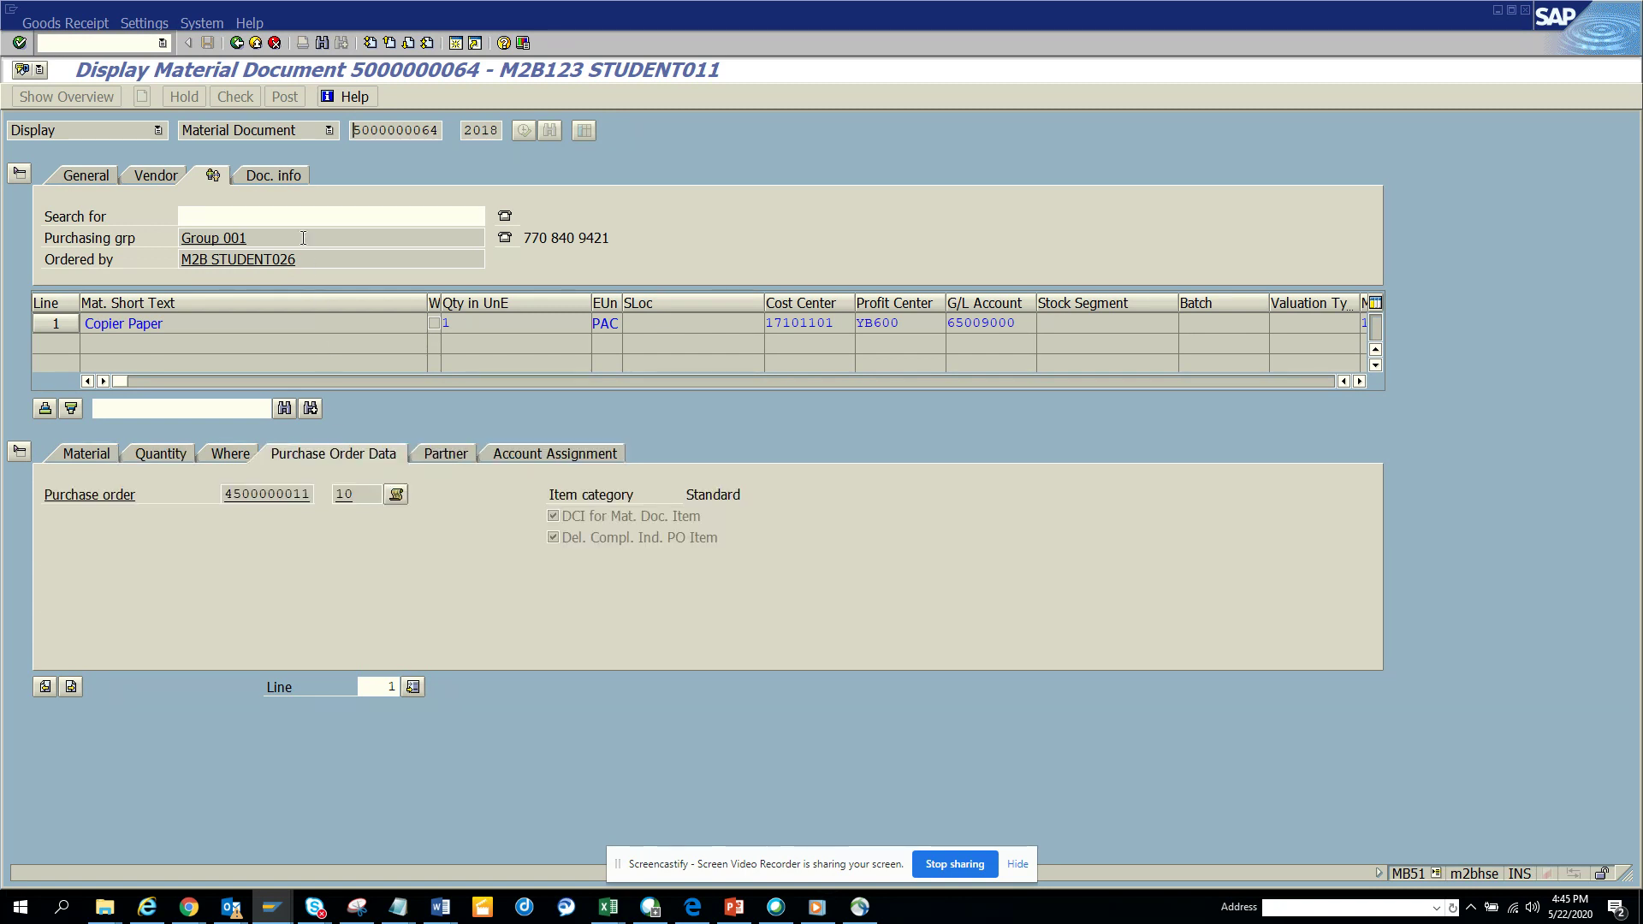
pyautogui.click(292, 178)
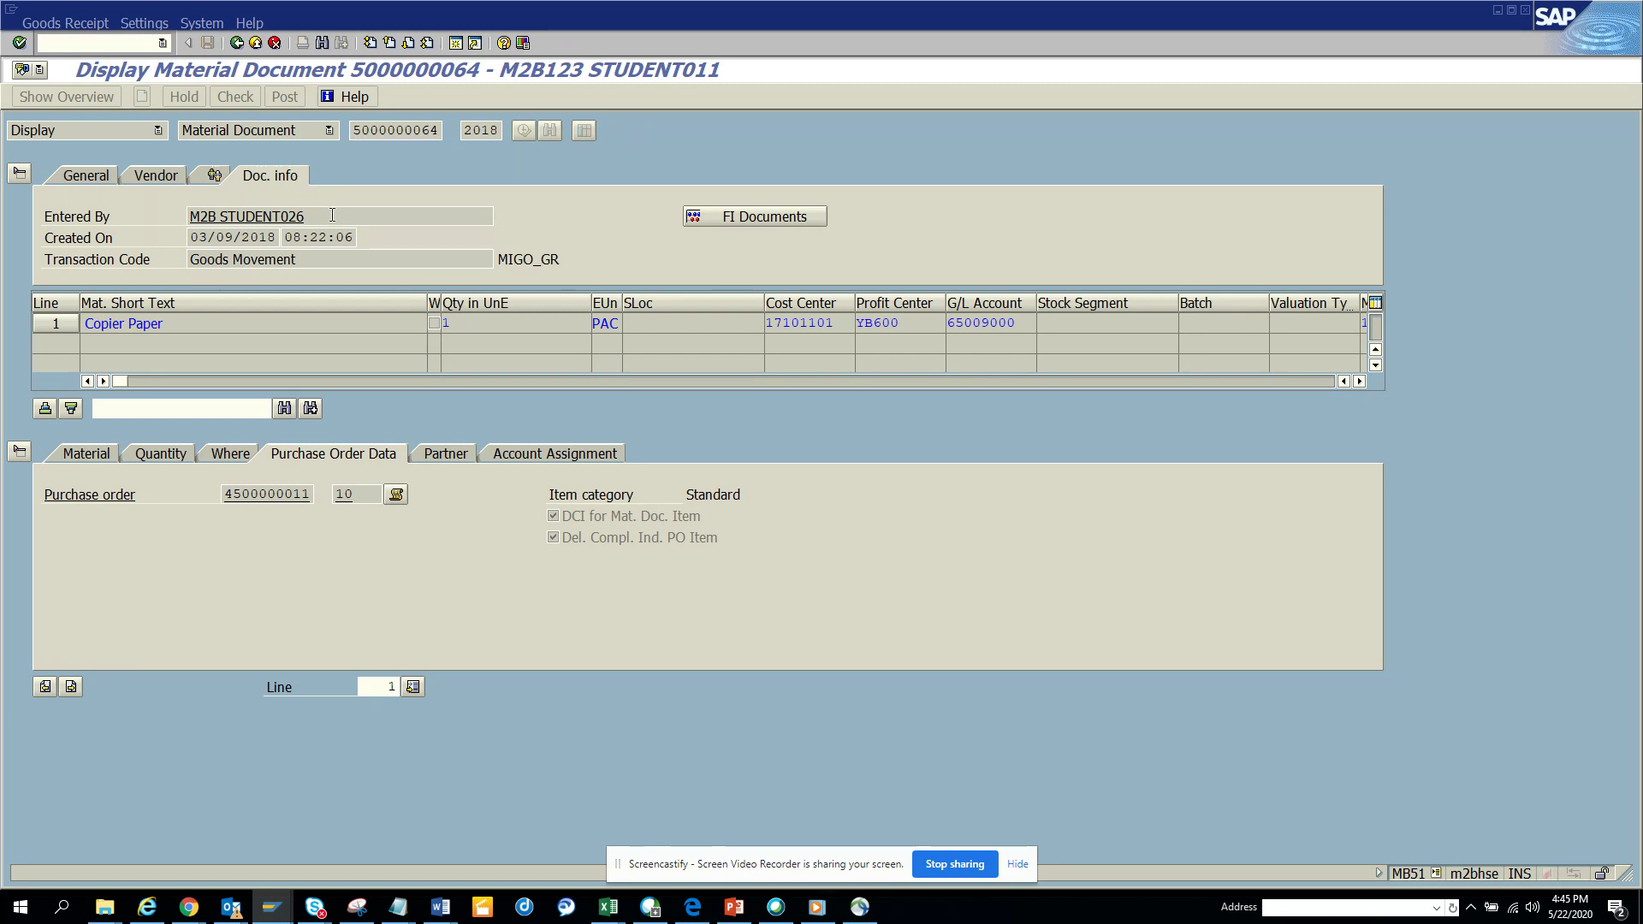
pyautogui.moveTo(332, 215); pyautogui.dragTo(122, 187)
pyautogui.hotkey('ctrl', 'c')
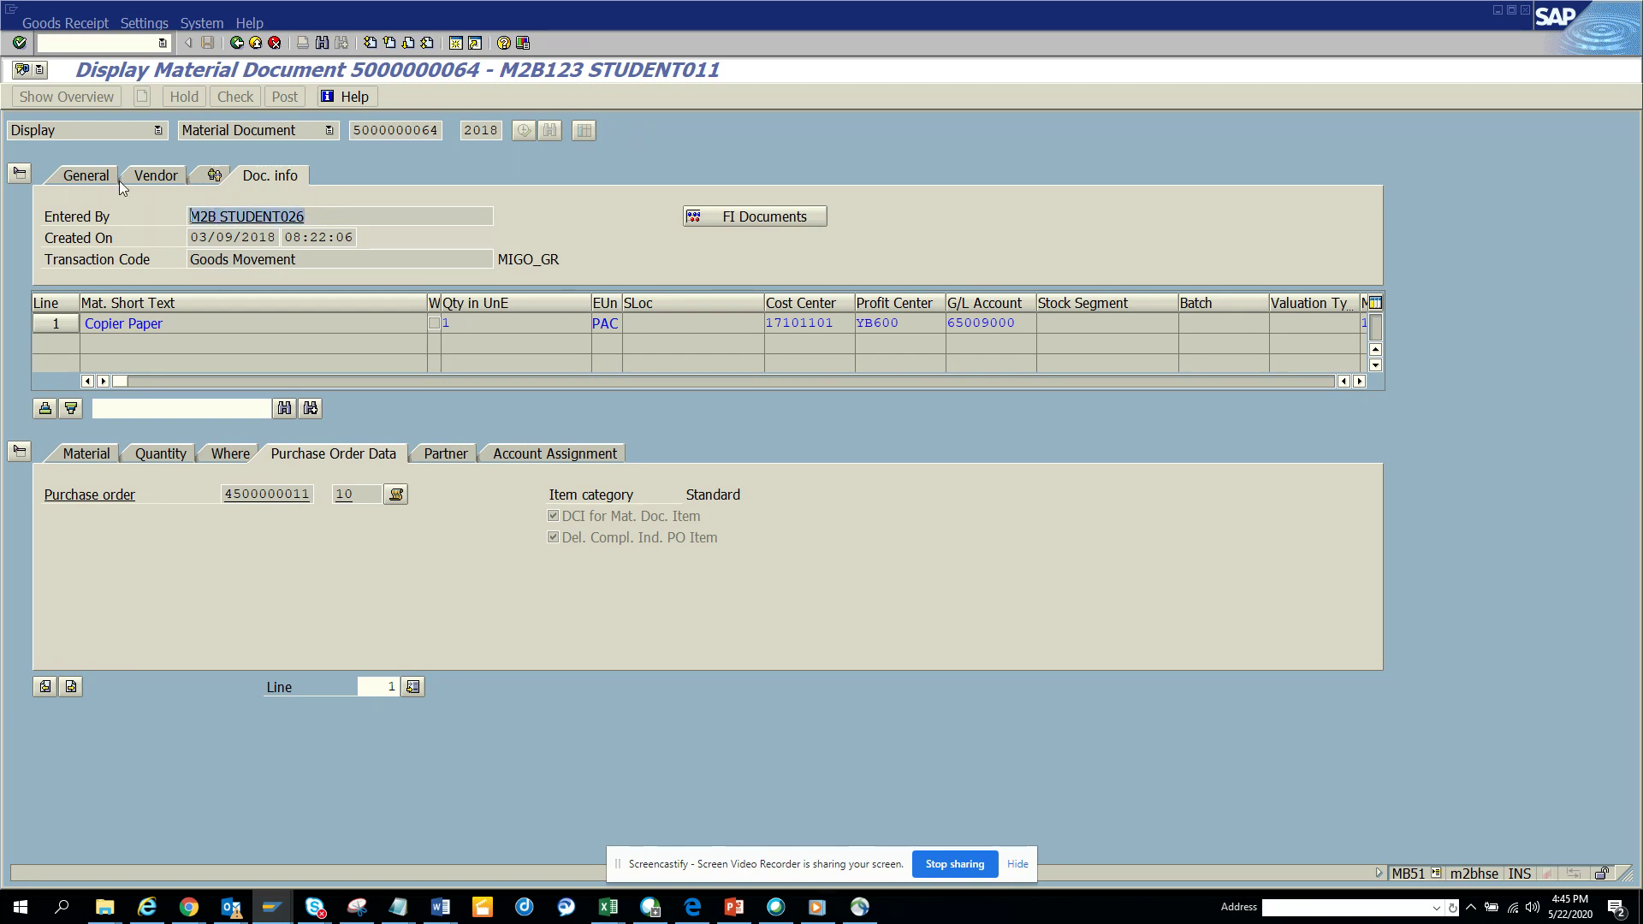
pyautogui.click(122, 186)
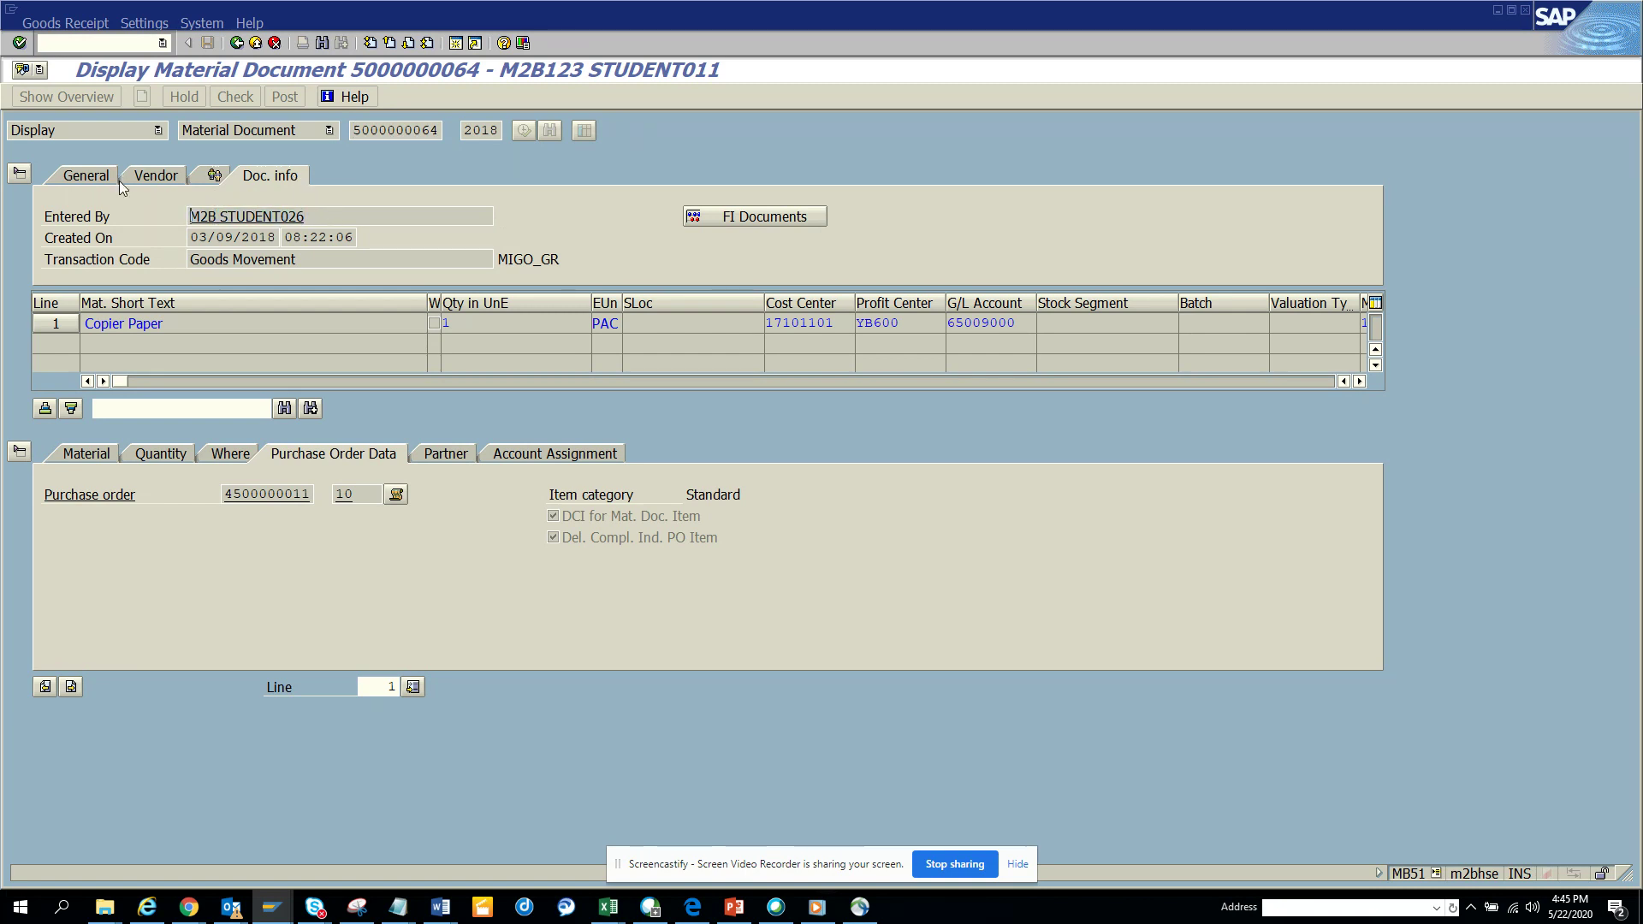
# Step: Back on the selection screen, fill User Name from history and rerun the report past the warning
pyautogui.click(237, 43)
pyautogui.click(236, 43)
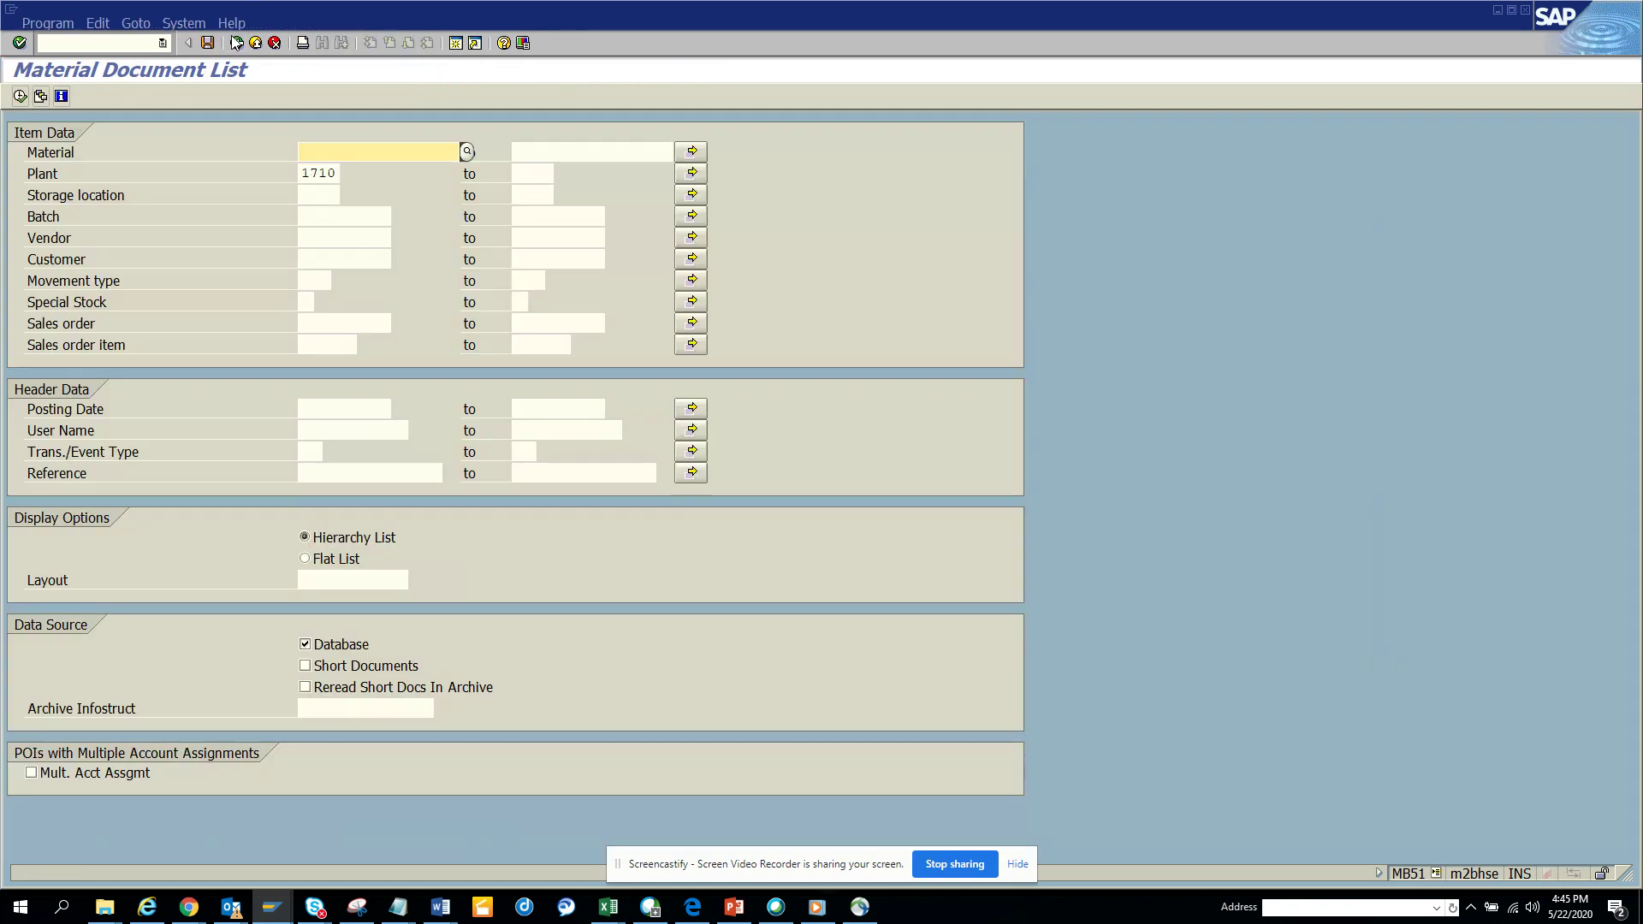
pyautogui.click(338, 432)
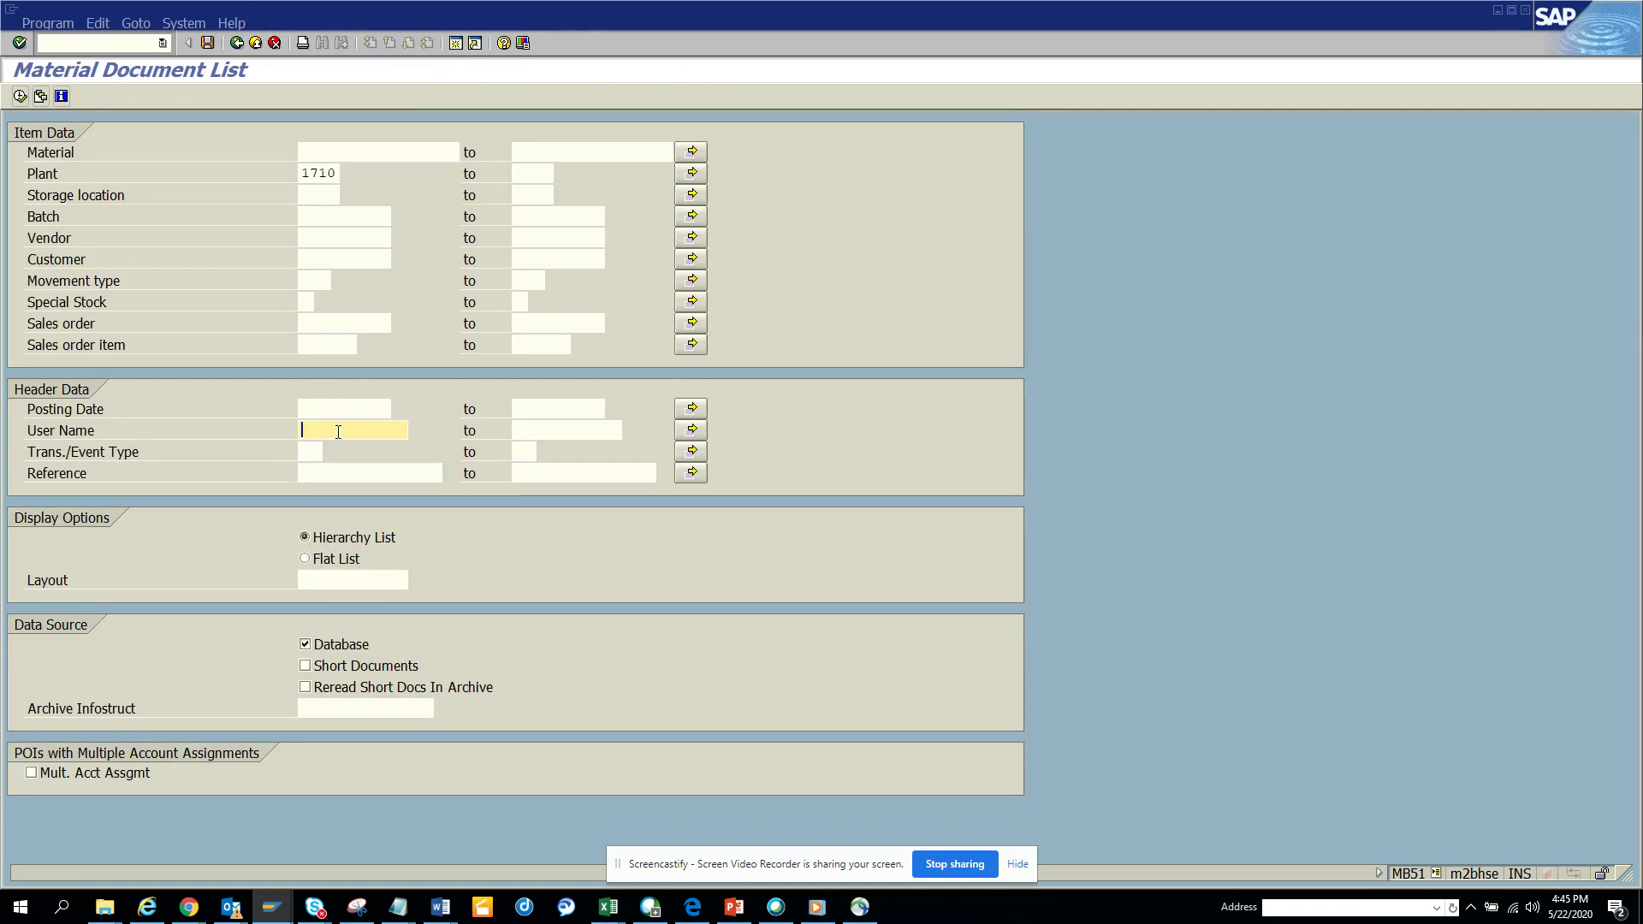
pyautogui.hotkey('ctrl', 'v')
pyautogui.click(21, 97)
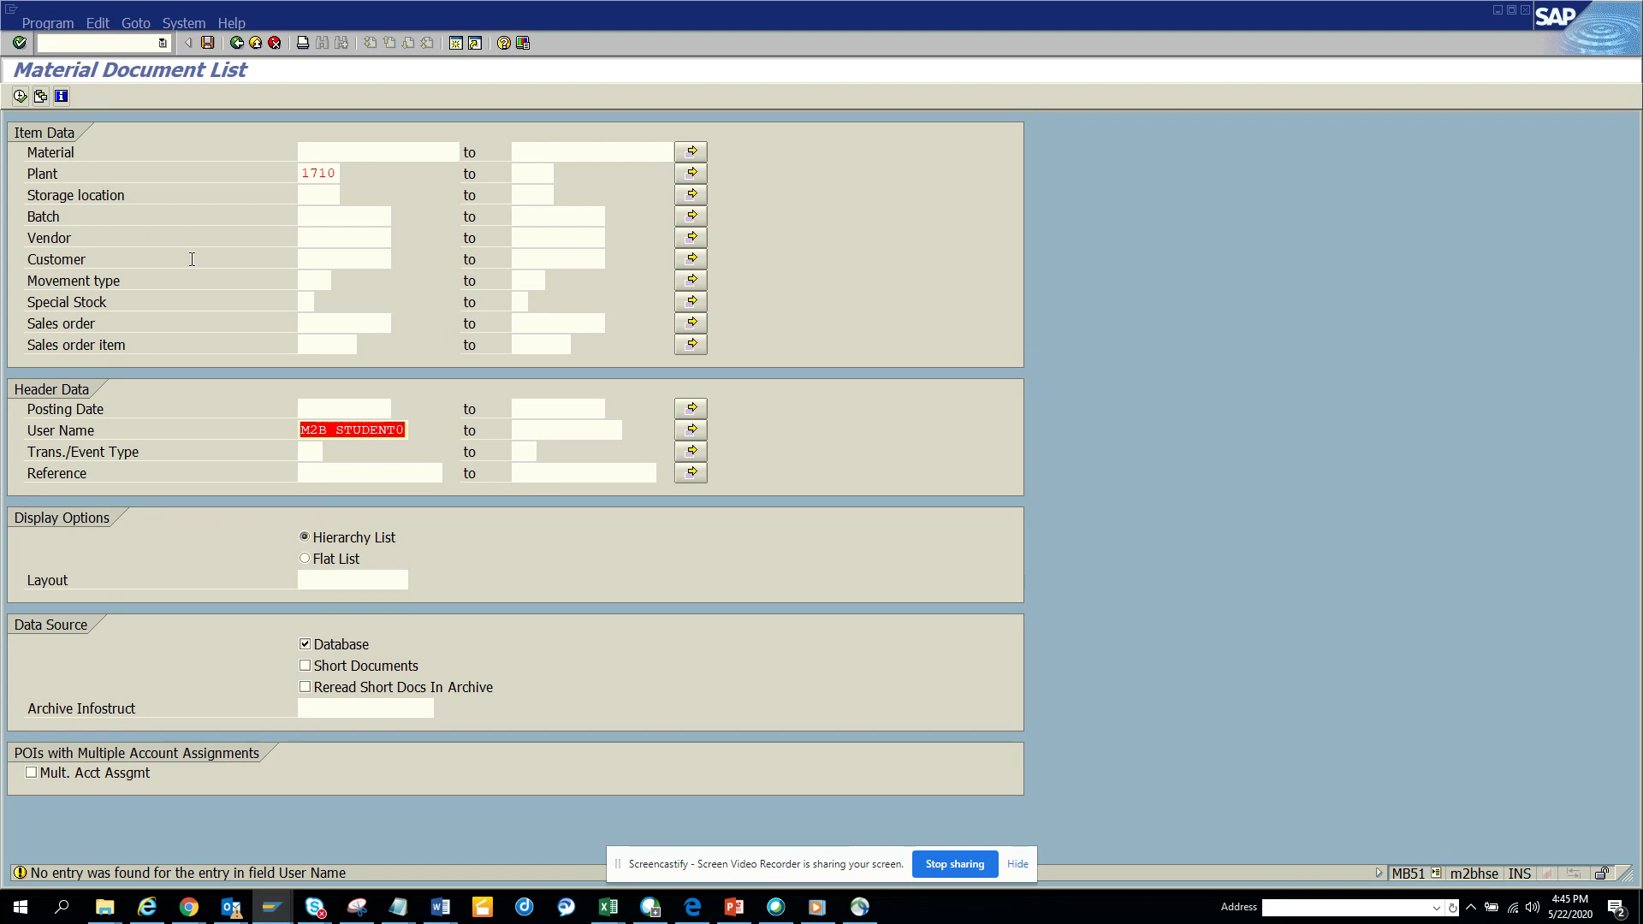
pyautogui.click(19, 96)
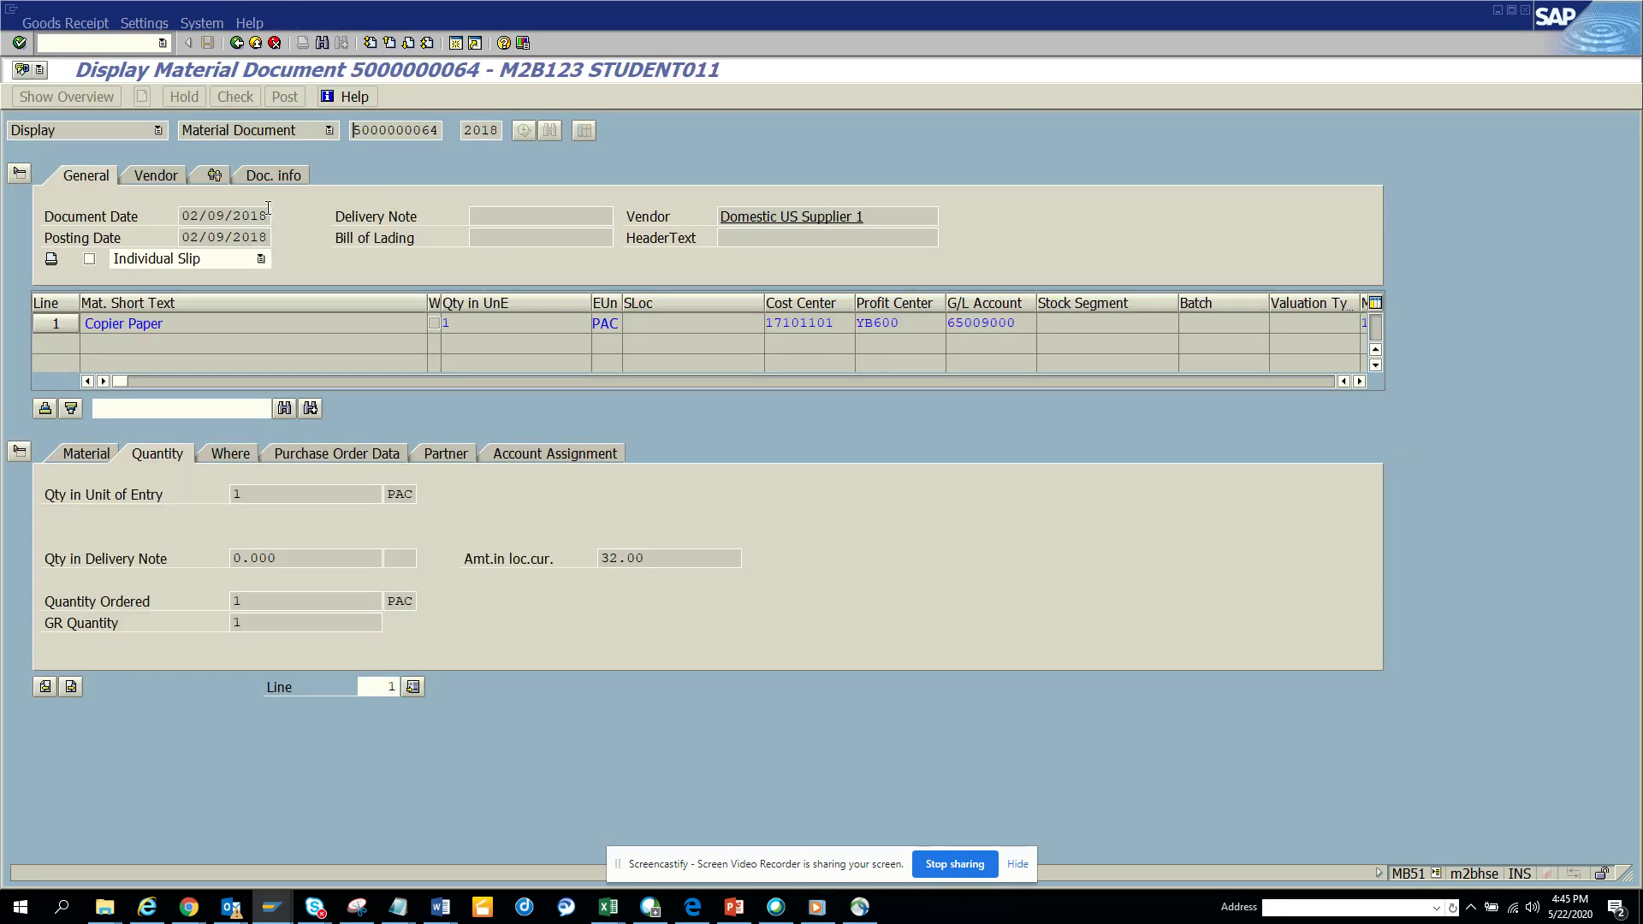
pyautogui.click(212, 176)
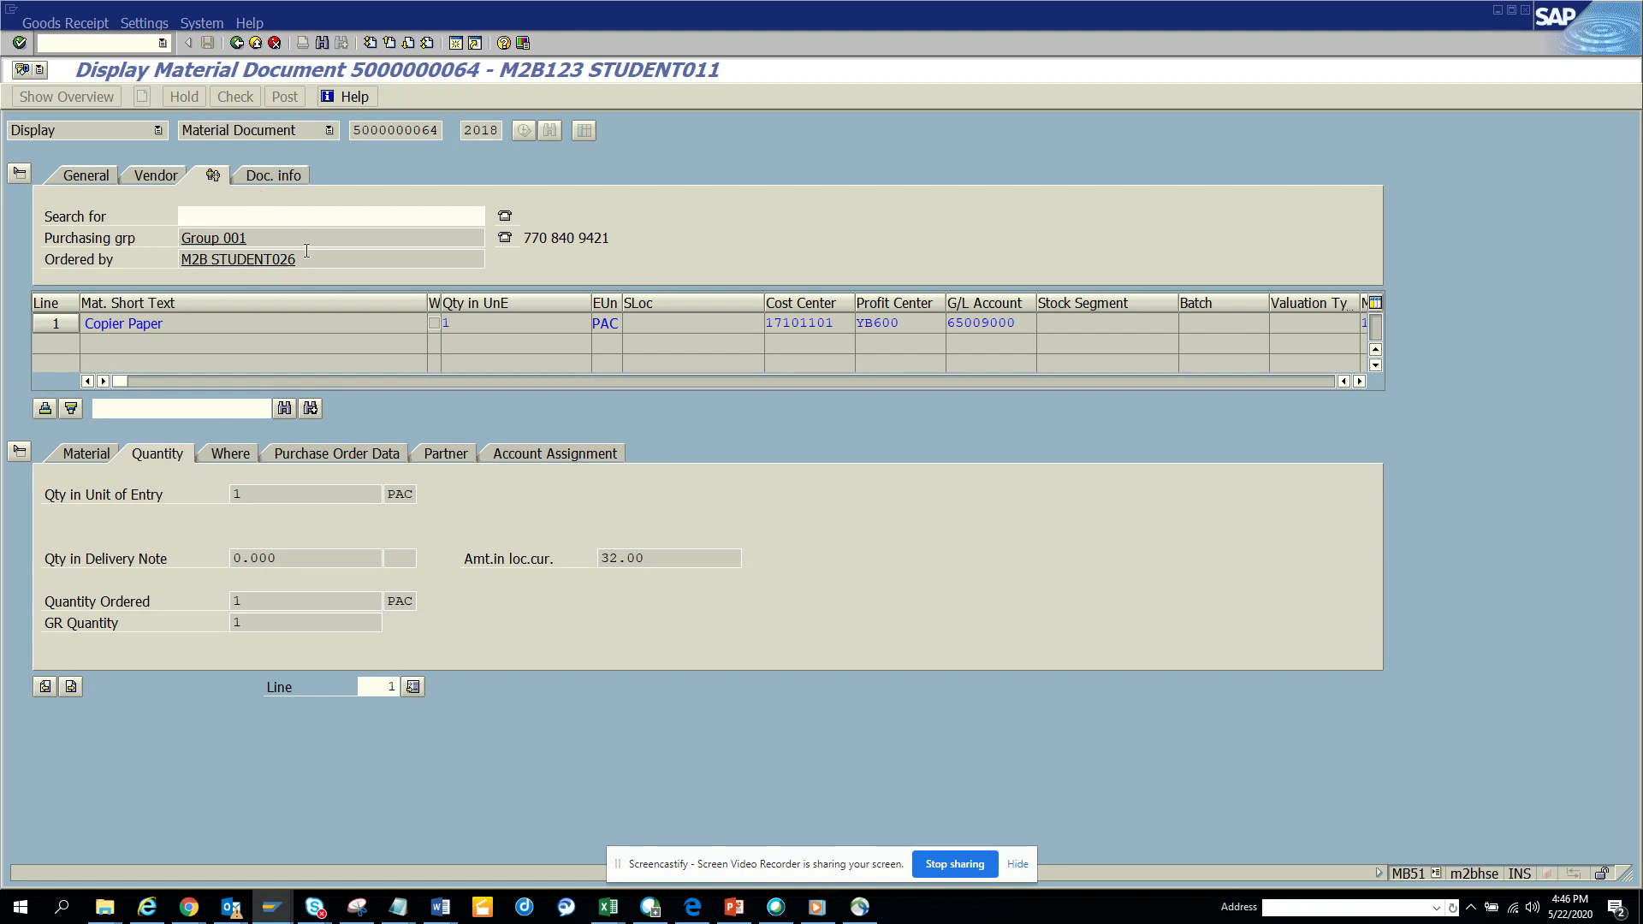
pyautogui.click(243, 43)
pyautogui.click(244, 42)
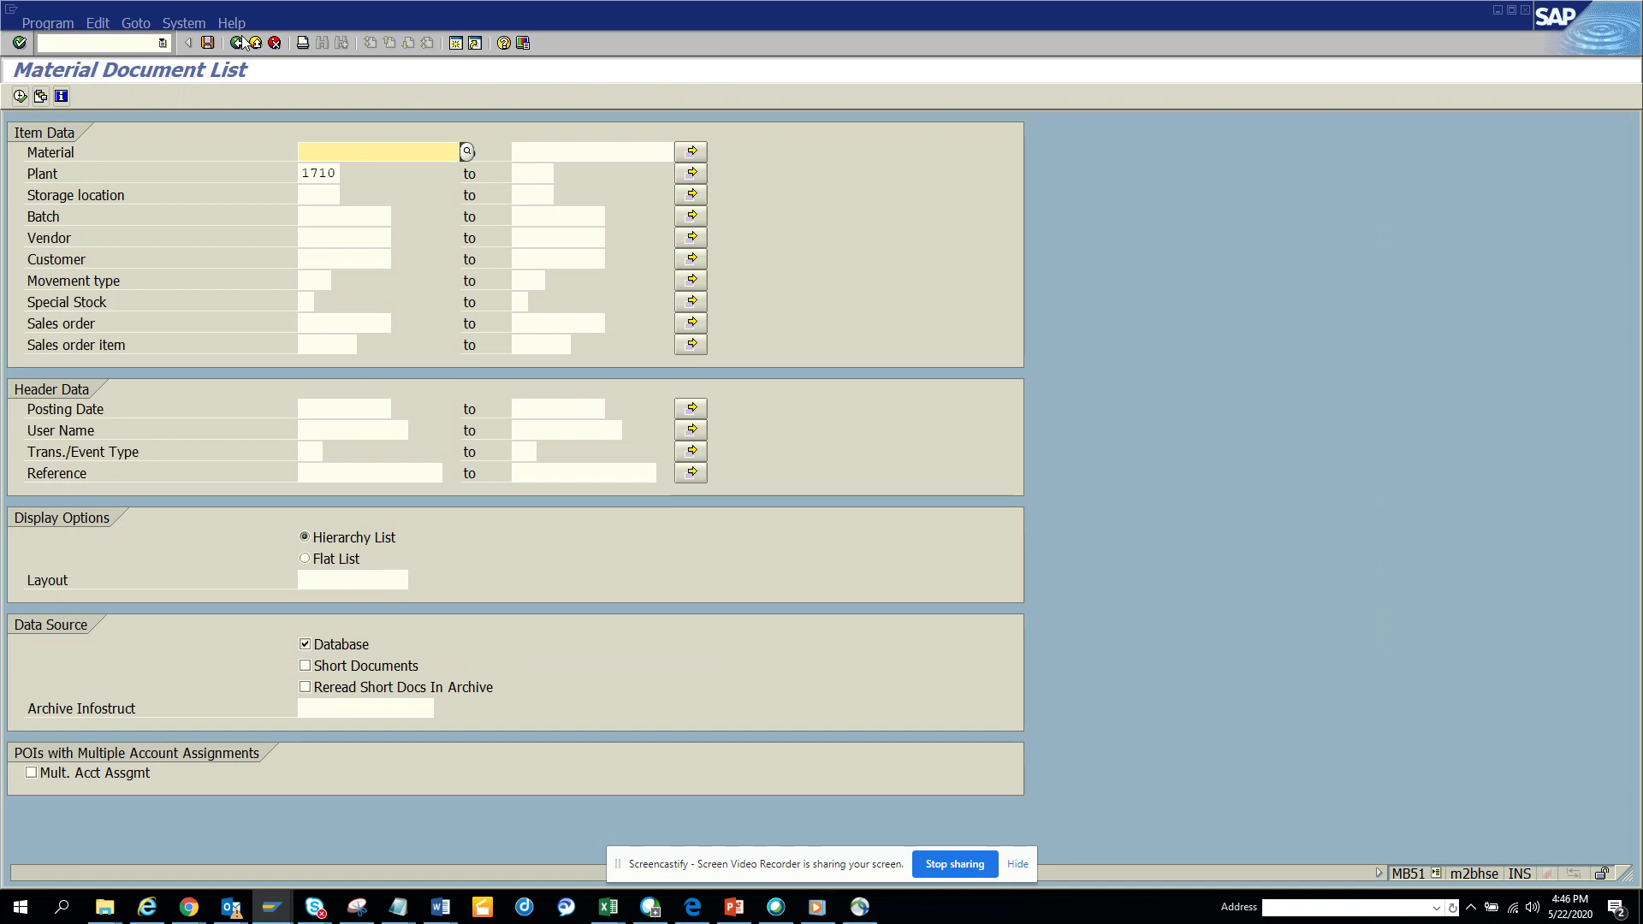
# Step: Try filtering by the student user name, then clear the rejected name and run without it
pyautogui.click(337, 428)
pyautogui.write('st')
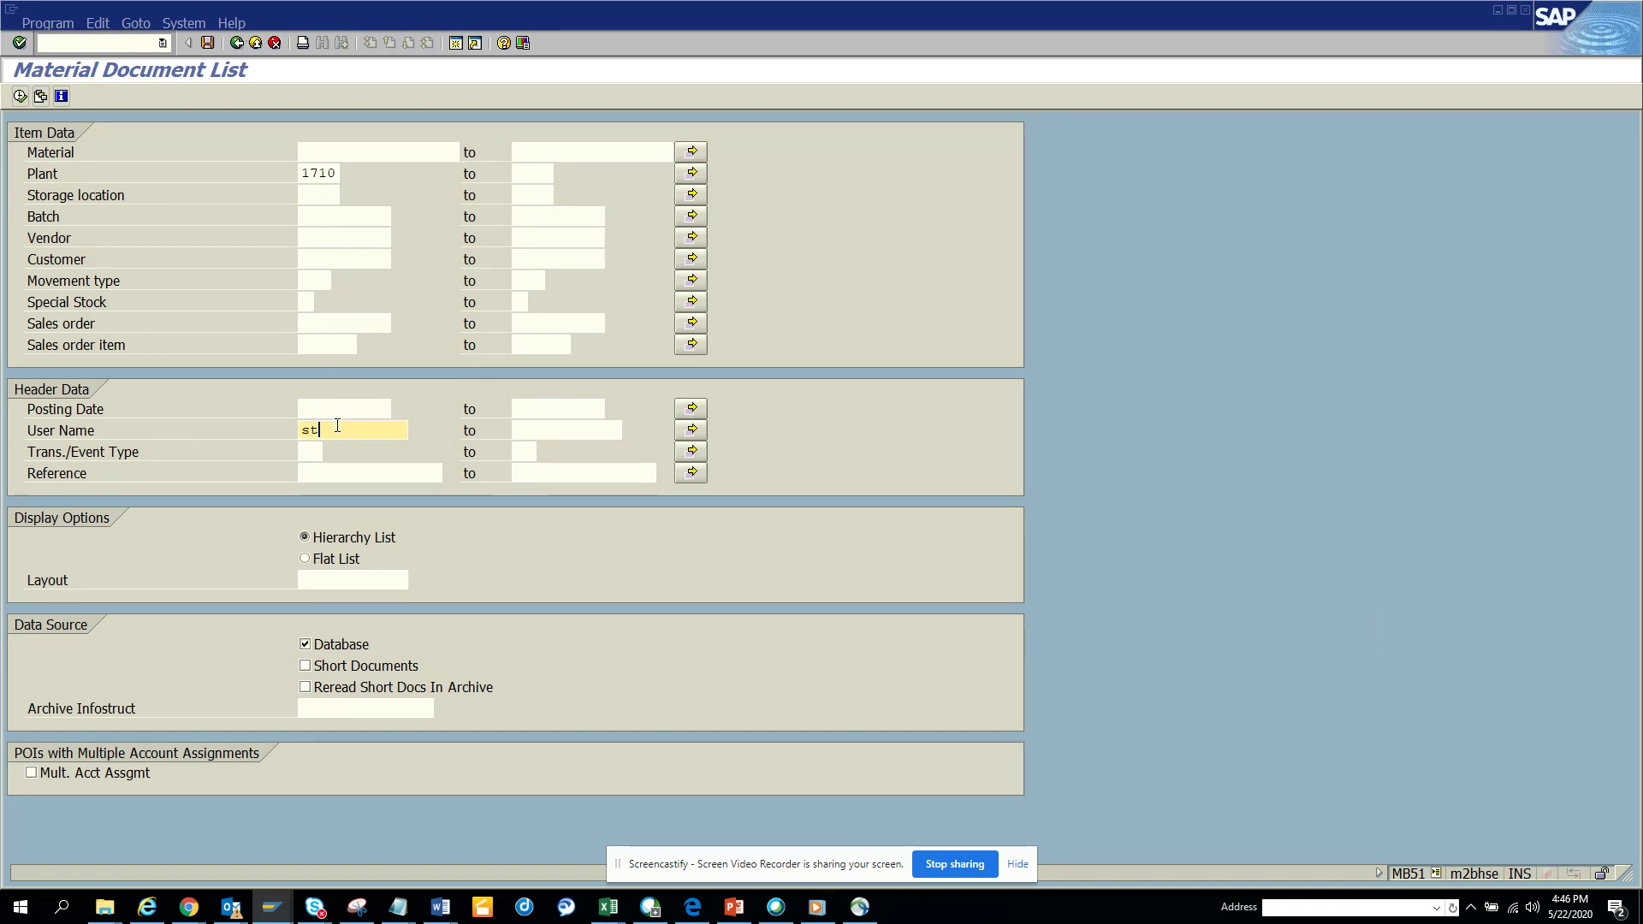
pyautogui.write('udent02')
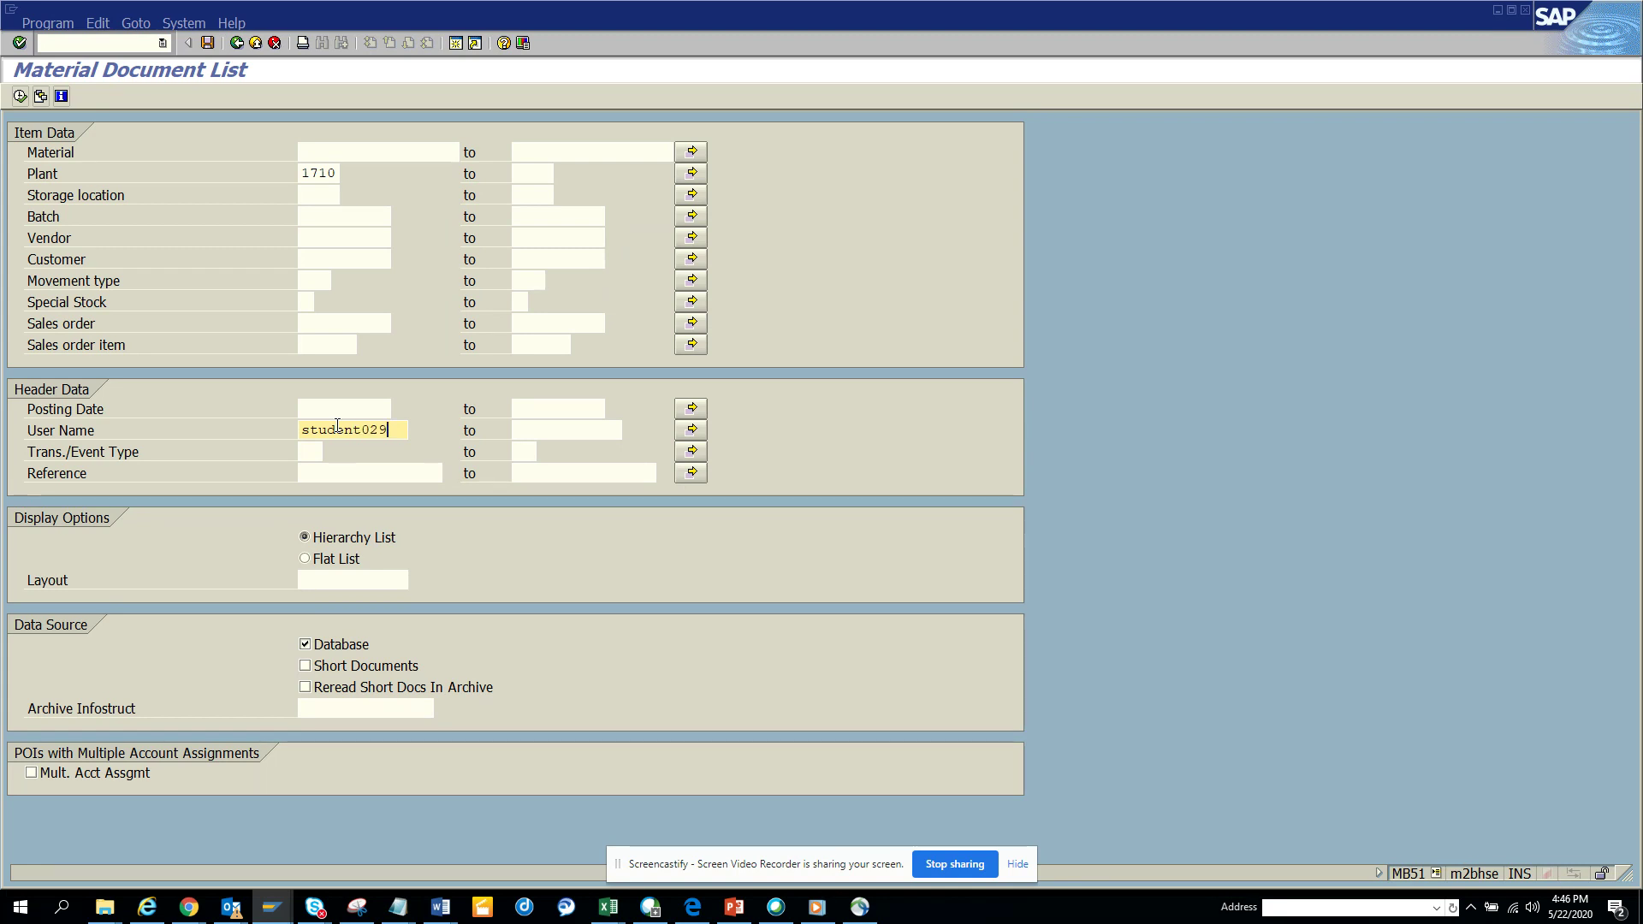
pyautogui.write('6')
pyautogui.click(361, 429)
pyautogui.write('_')
pyautogui.click(19, 95)
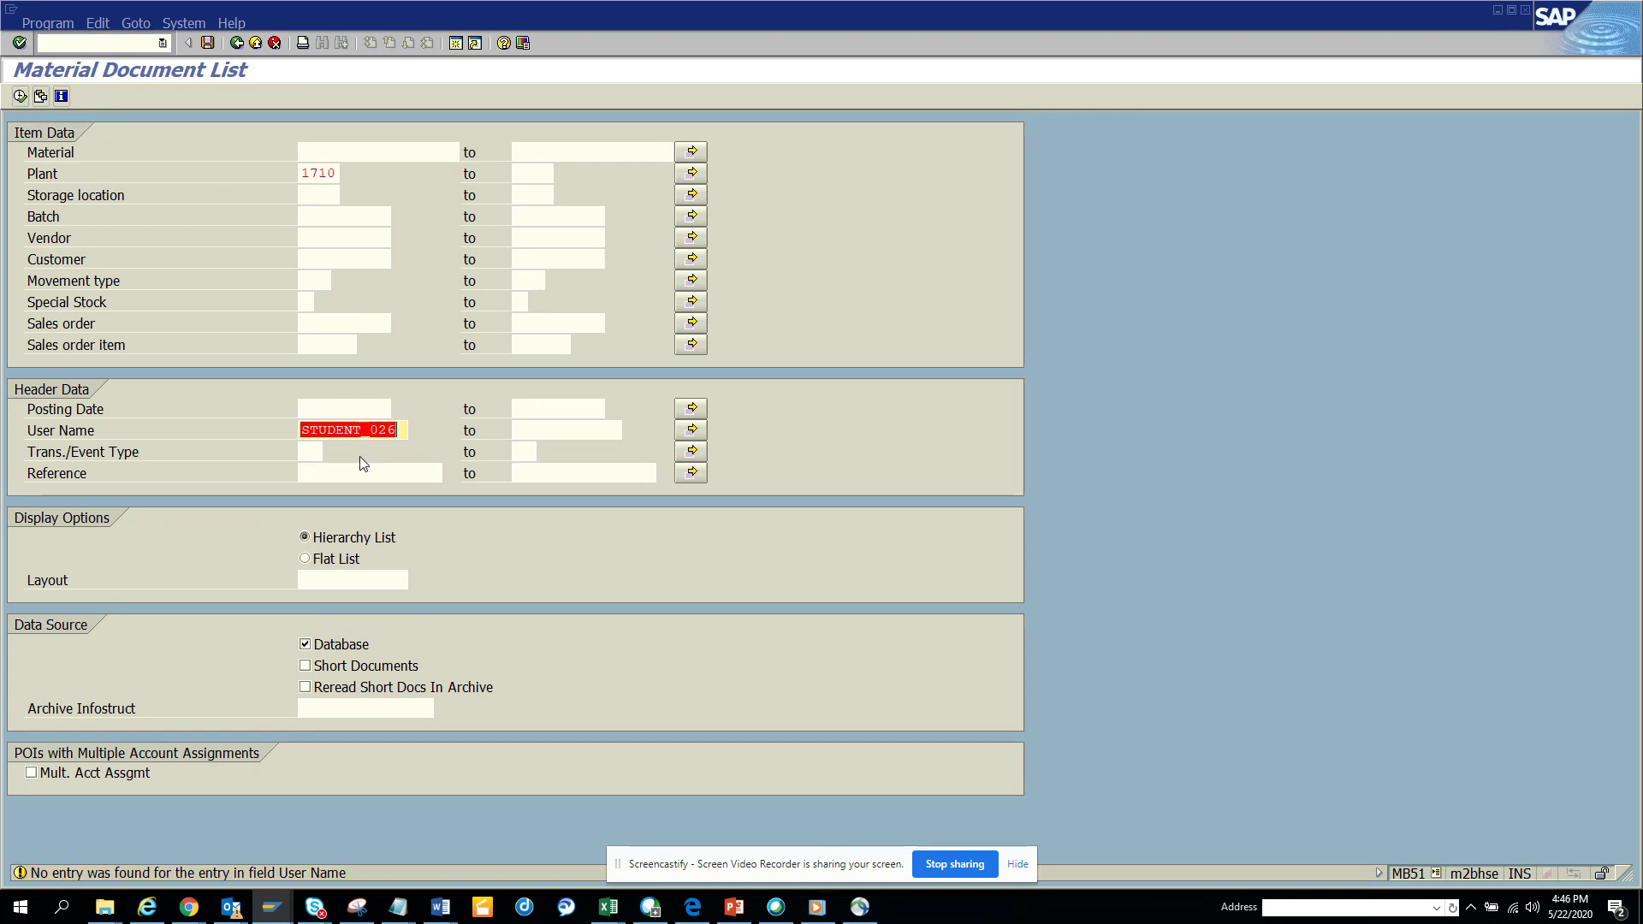
pyautogui.press('BackSpace')
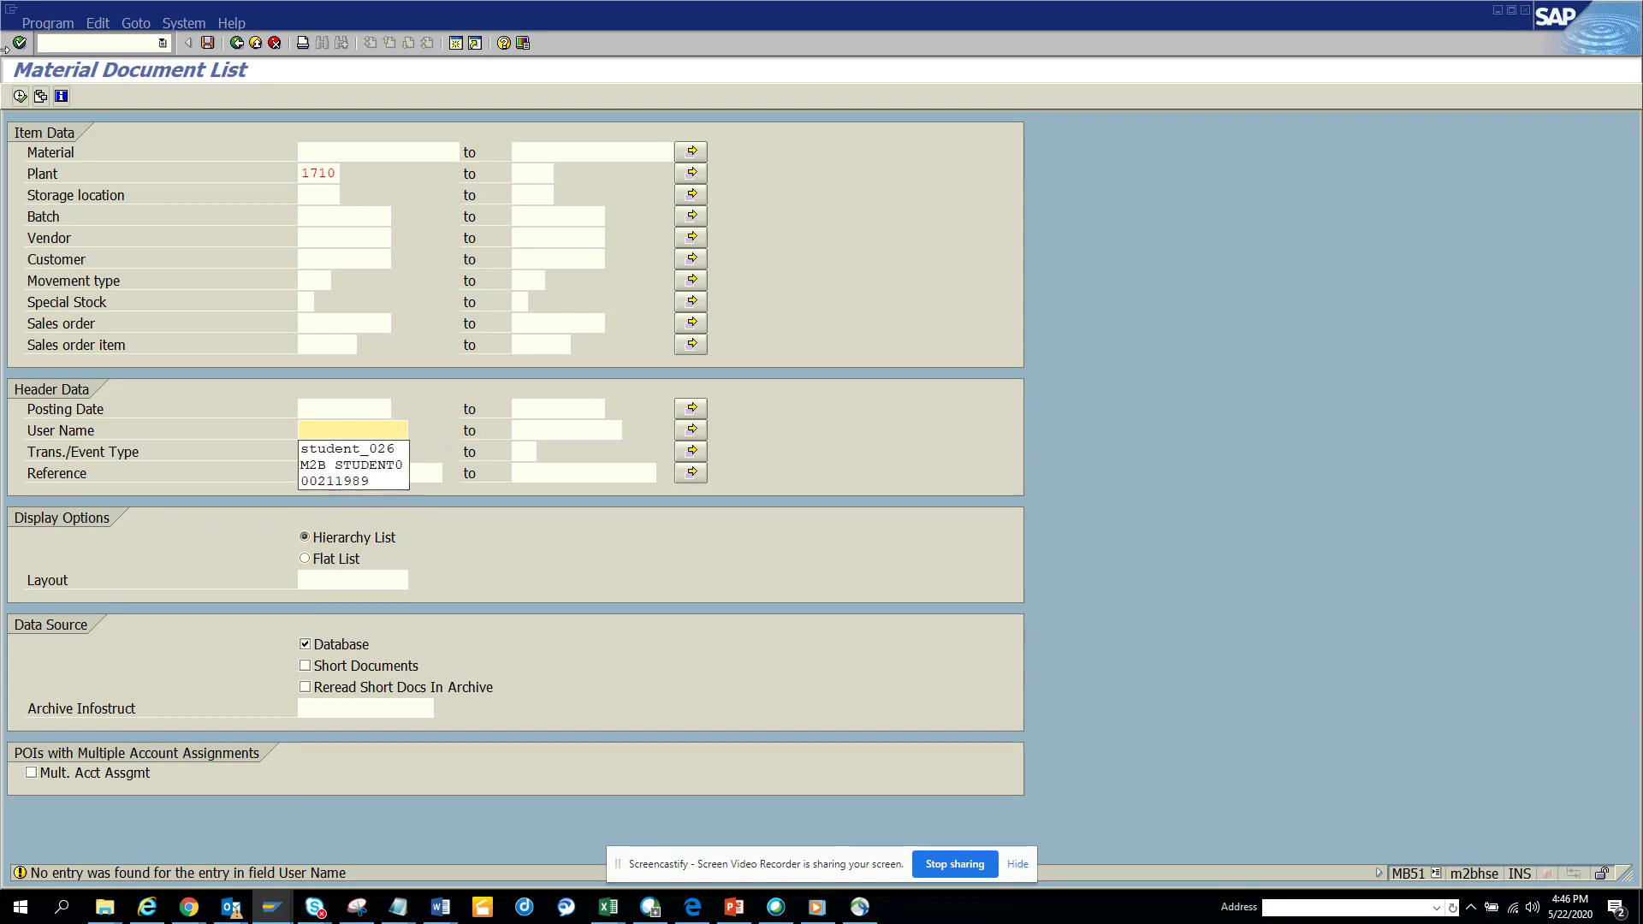
pyautogui.click(20, 96)
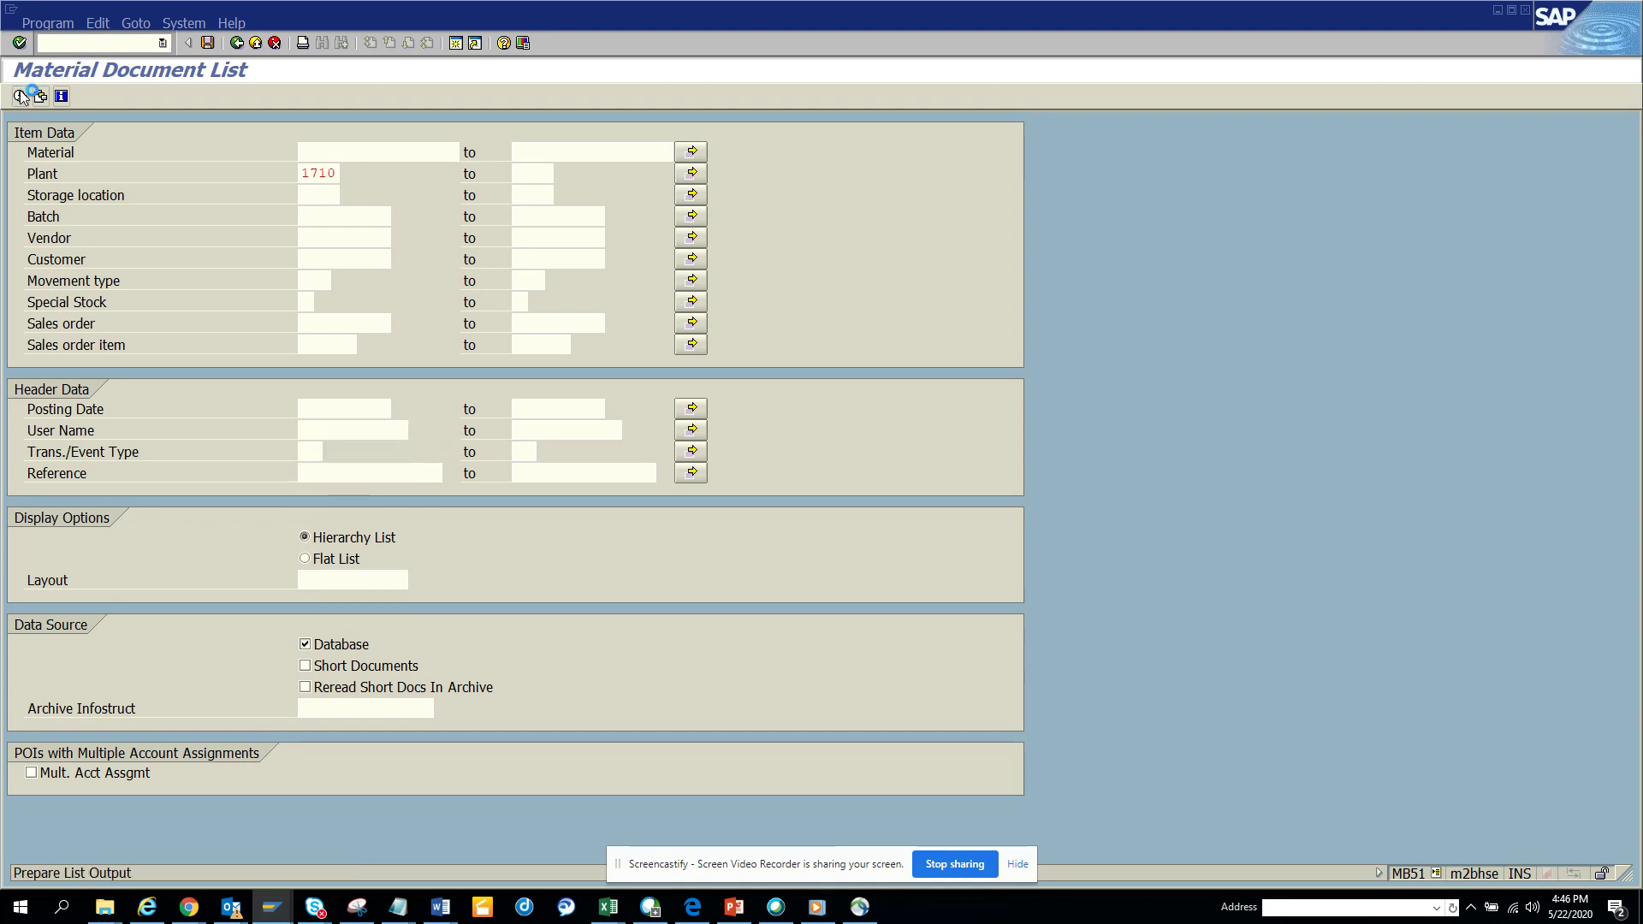
pyautogui.click(177, 212)
pyautogui.doubleClick(177, 212)
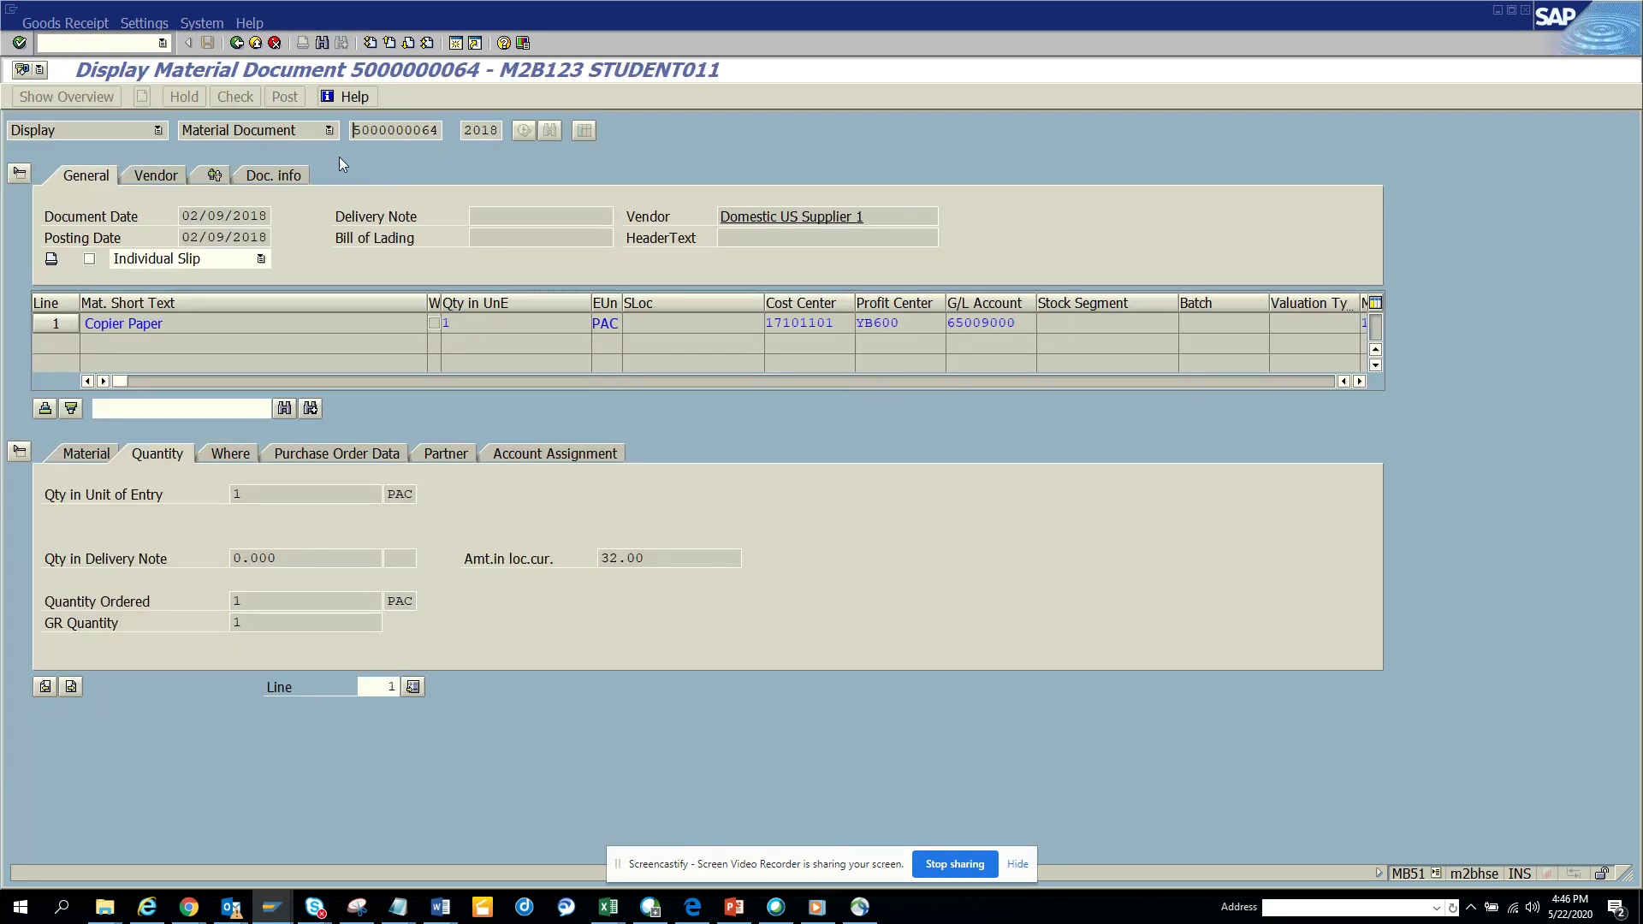
pyautogui.click(302, 176)
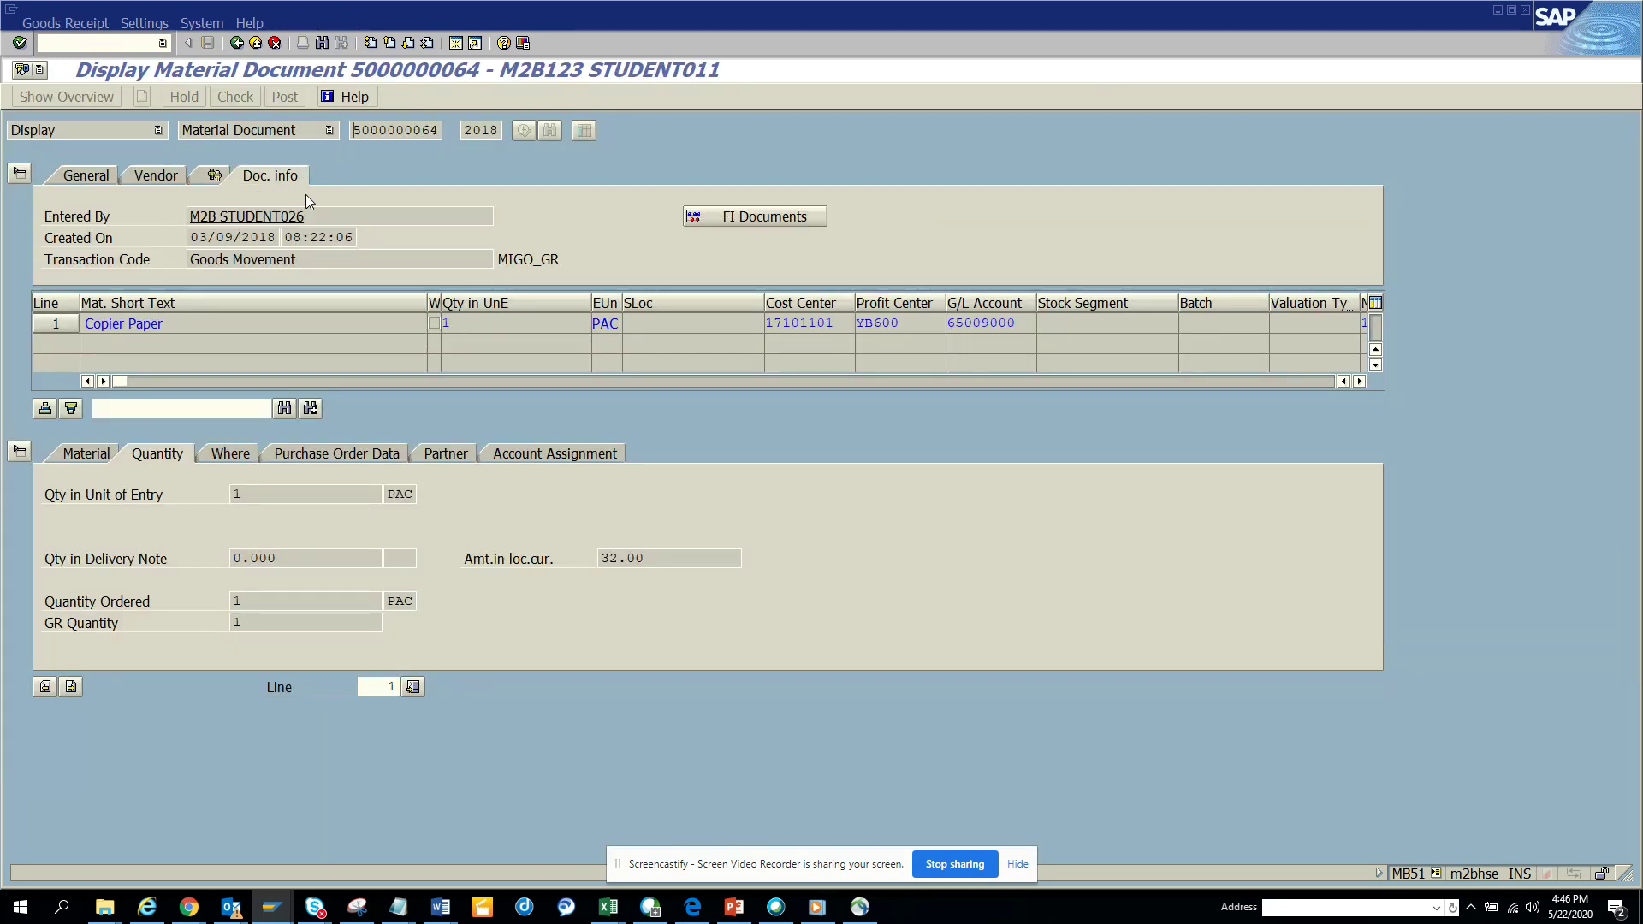
pyautogui.moveTo(306, 214); pyautogui.dragTo(220, 212)
pyautogui.hotkey('ctrl', 'c')
pyautogui.click(220, 213)
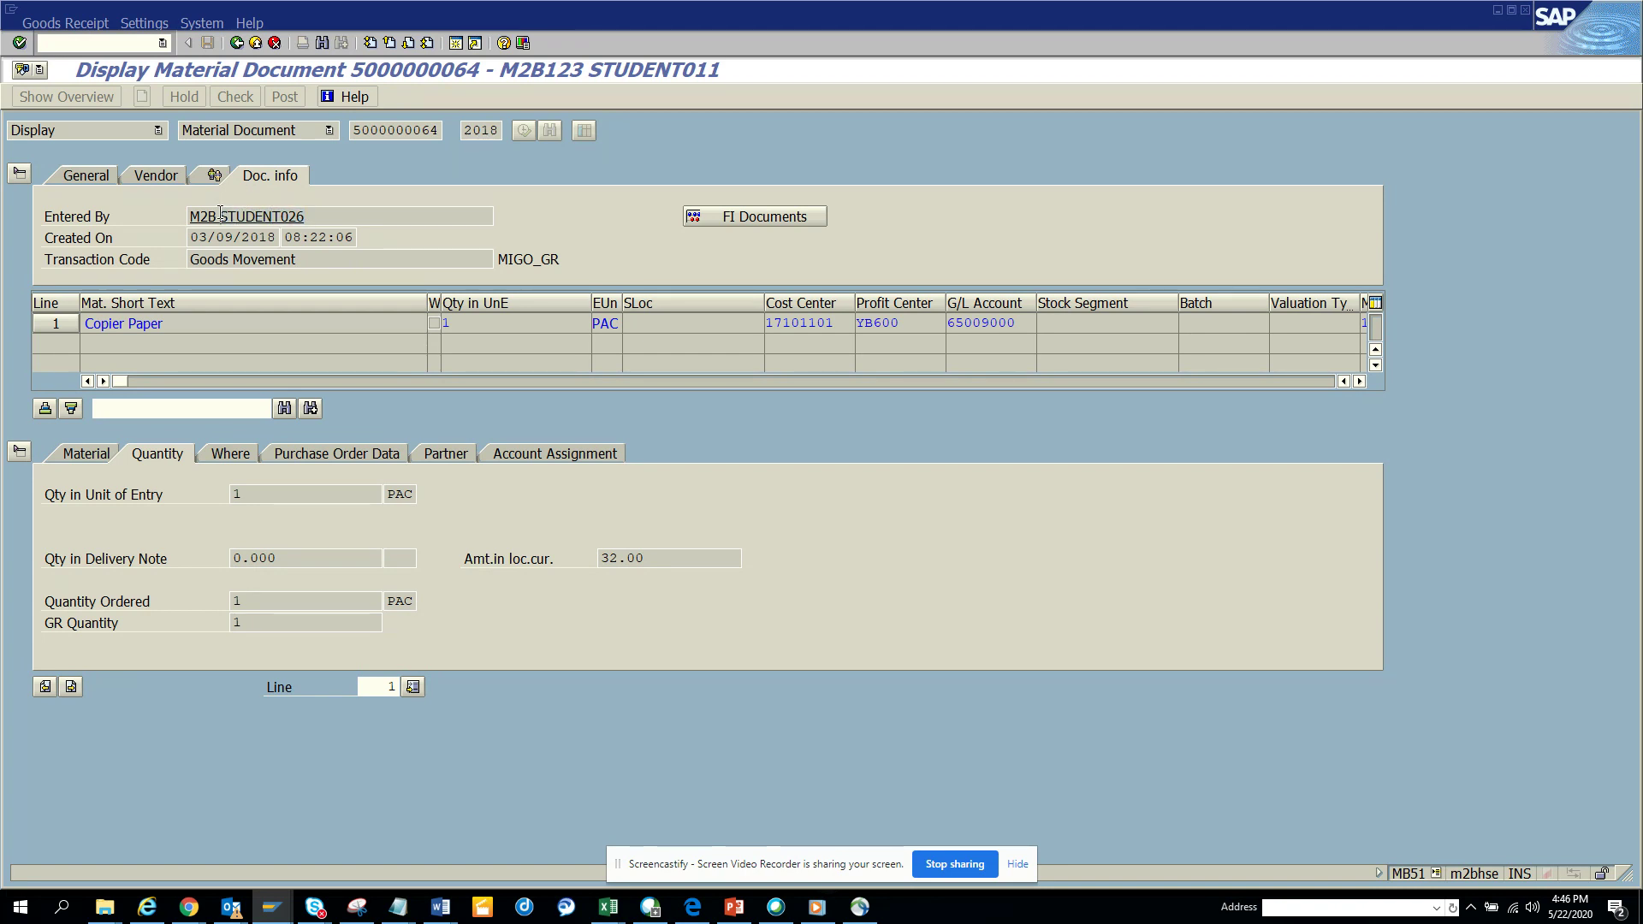
pyautogui.click(244, 45)
pyautogui.click(245, 45)
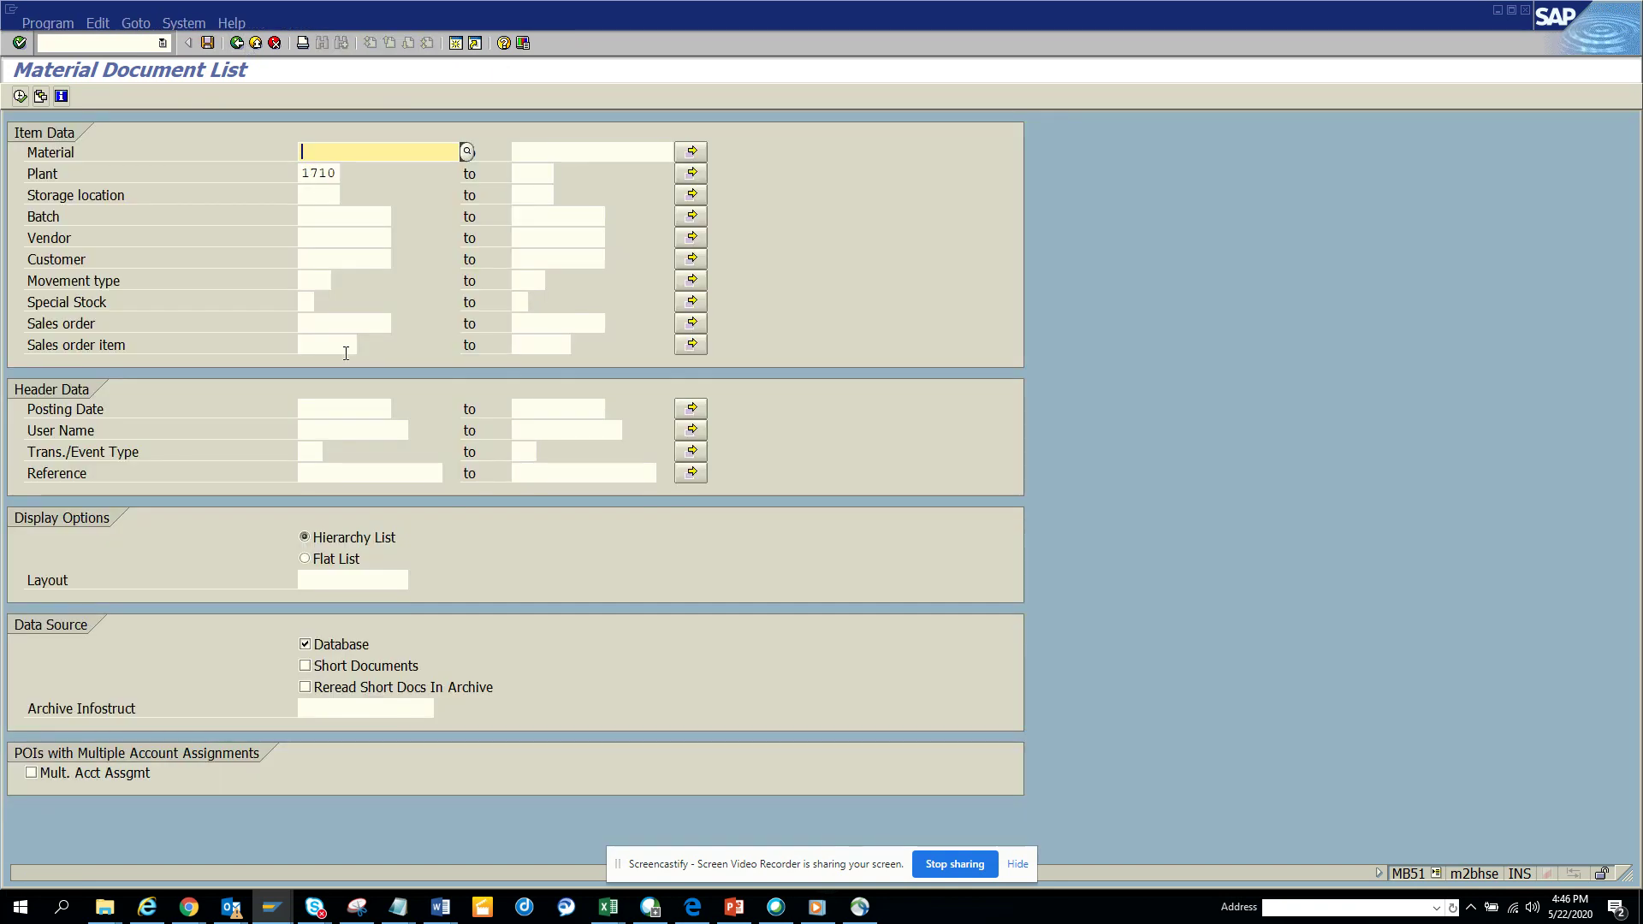
# Step: Fill User Name from input history, run MB51, and return to the selection screen
pyautogui.click(353, 430)
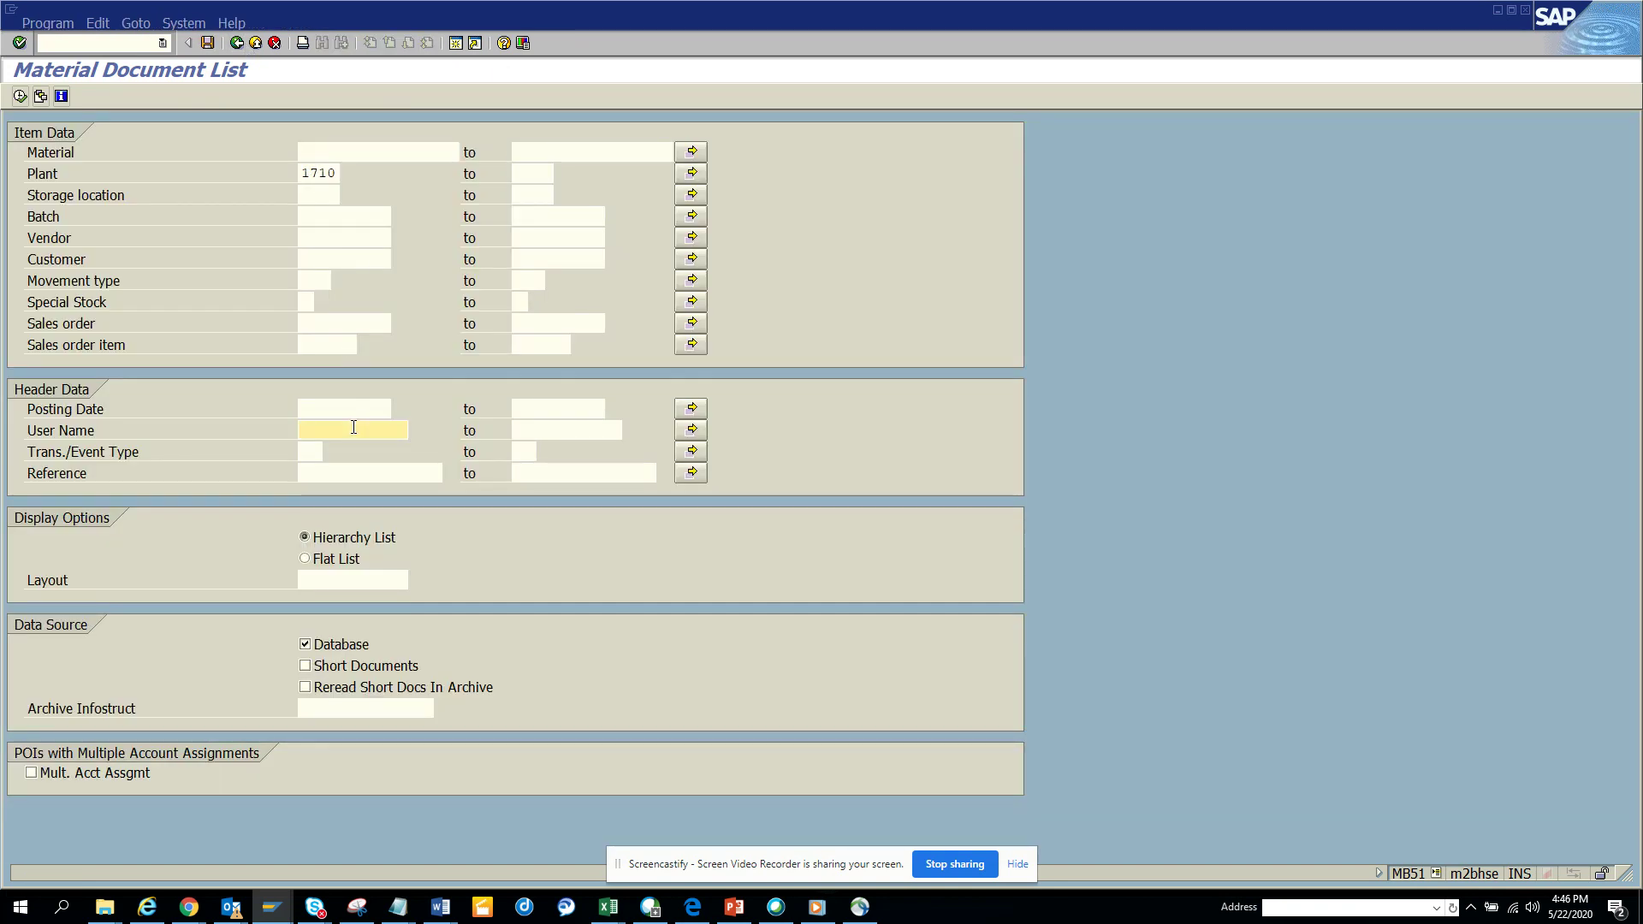
pyautogui.hotkey('ctrl', 'v')
pyautogui.click(20, 96)
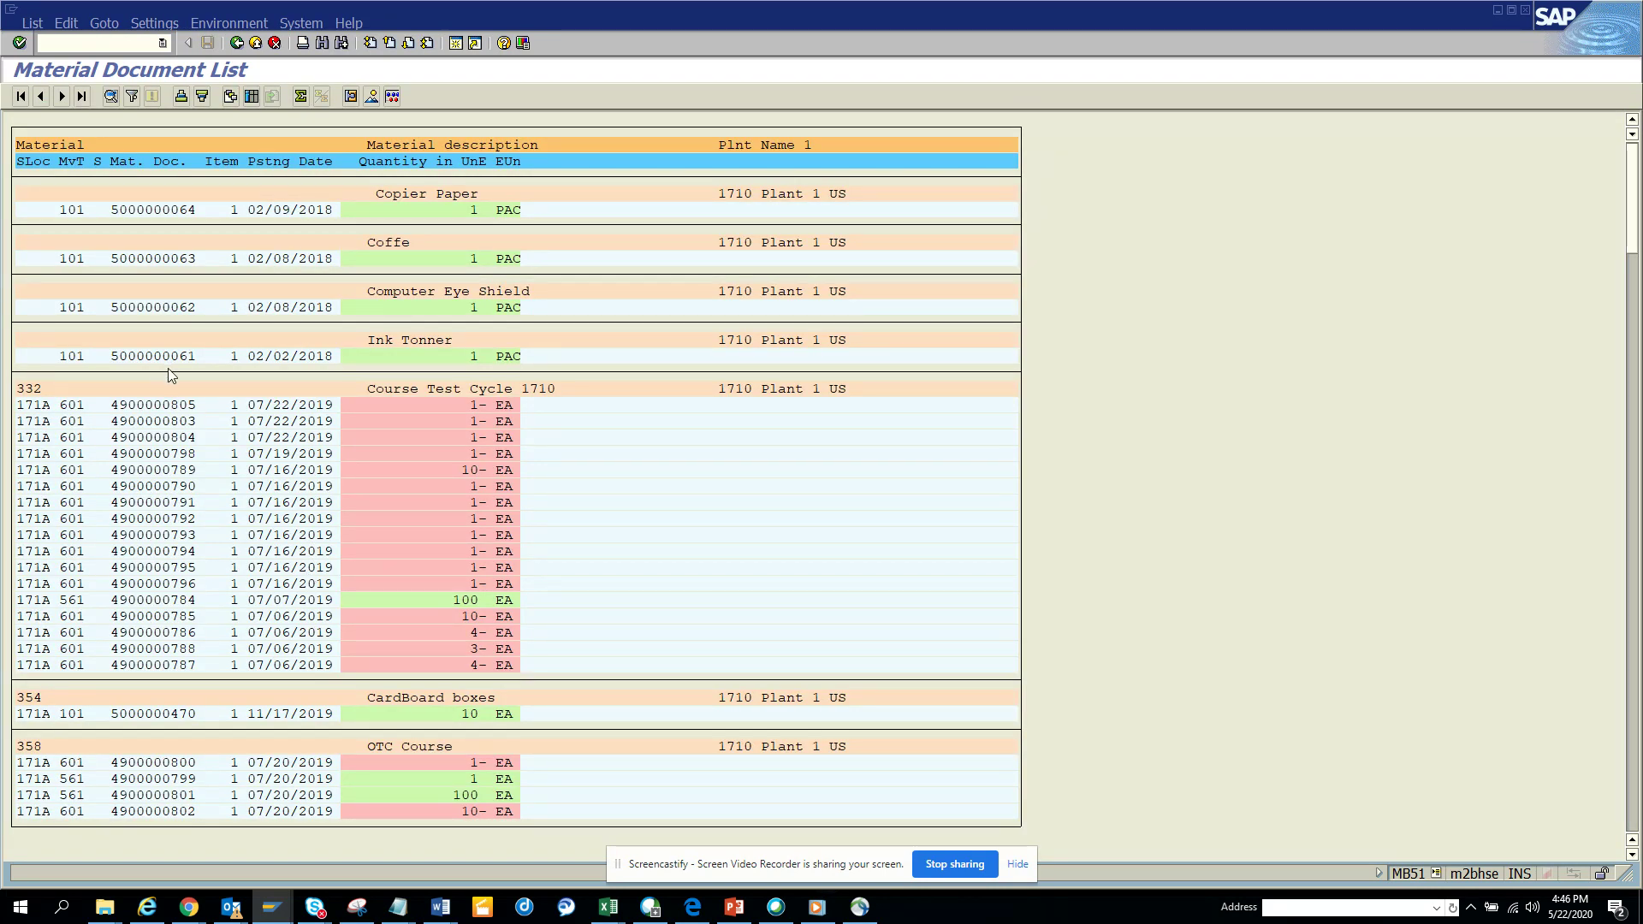
pyautogui.click(236, 47)
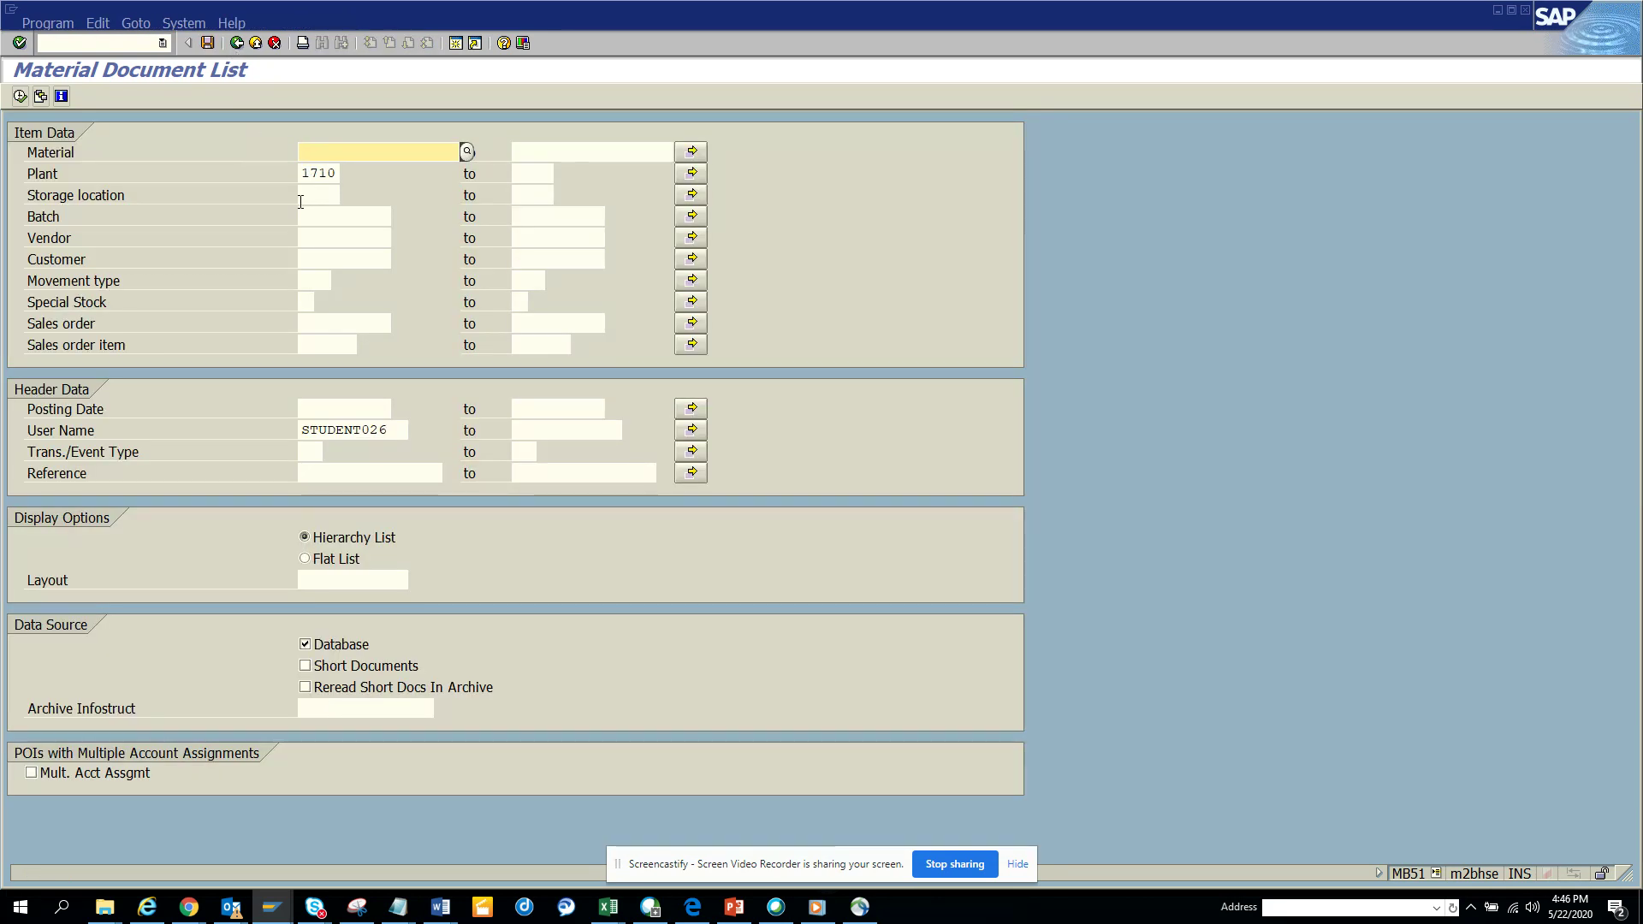
# Step: Add movement type 101 to the filters and execute the Material Document List
pyautogui.click(310, 280)
pyautogui.write('101')
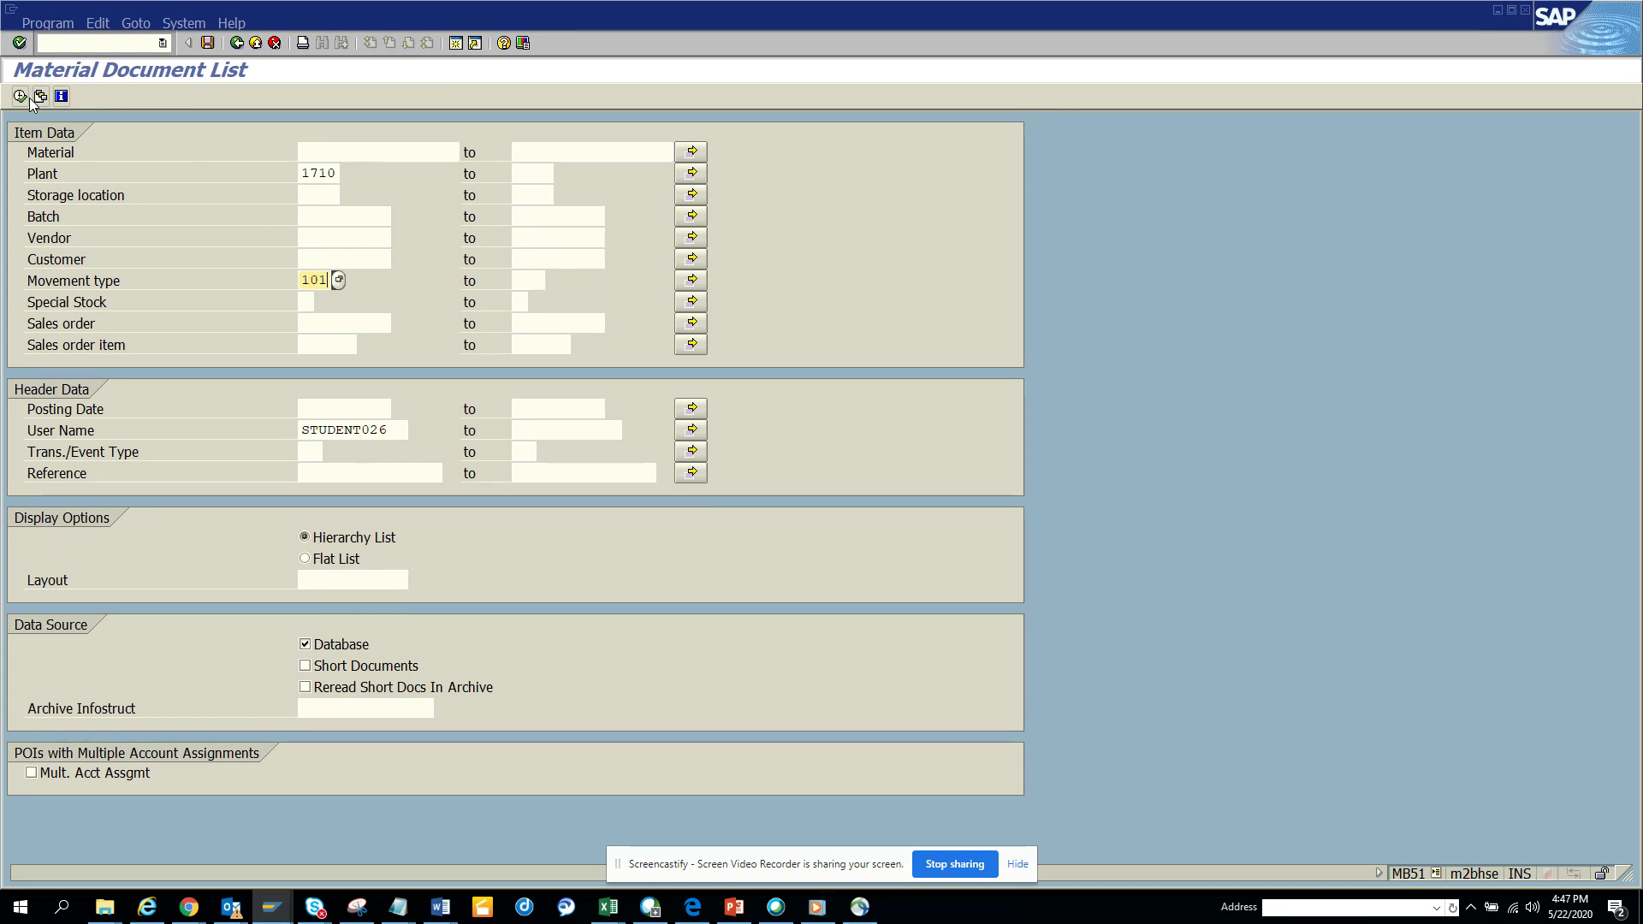
pyautogui.click(29, 98)
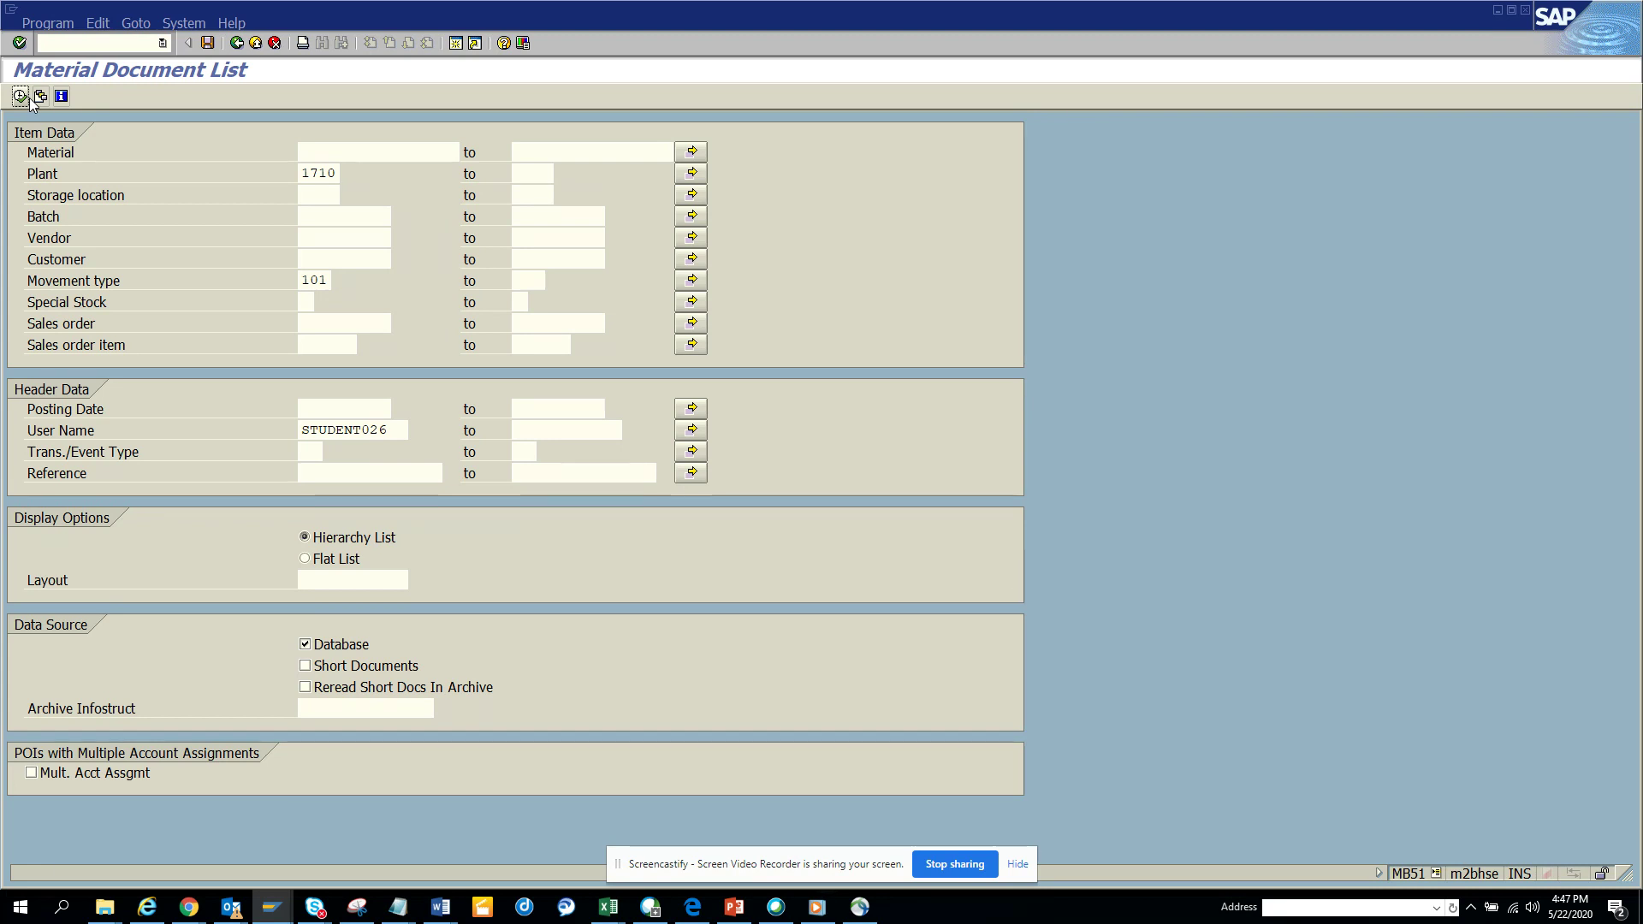